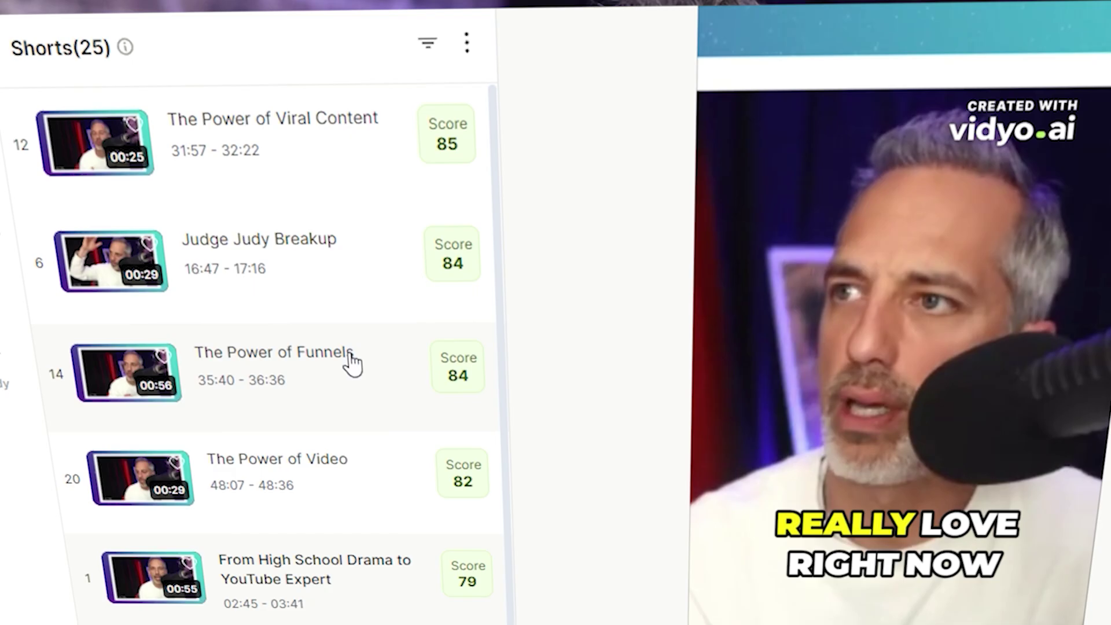
Step: Scroll down the Shorts(25) list to review the scored clips
scroll(347, 364, "down", 8)
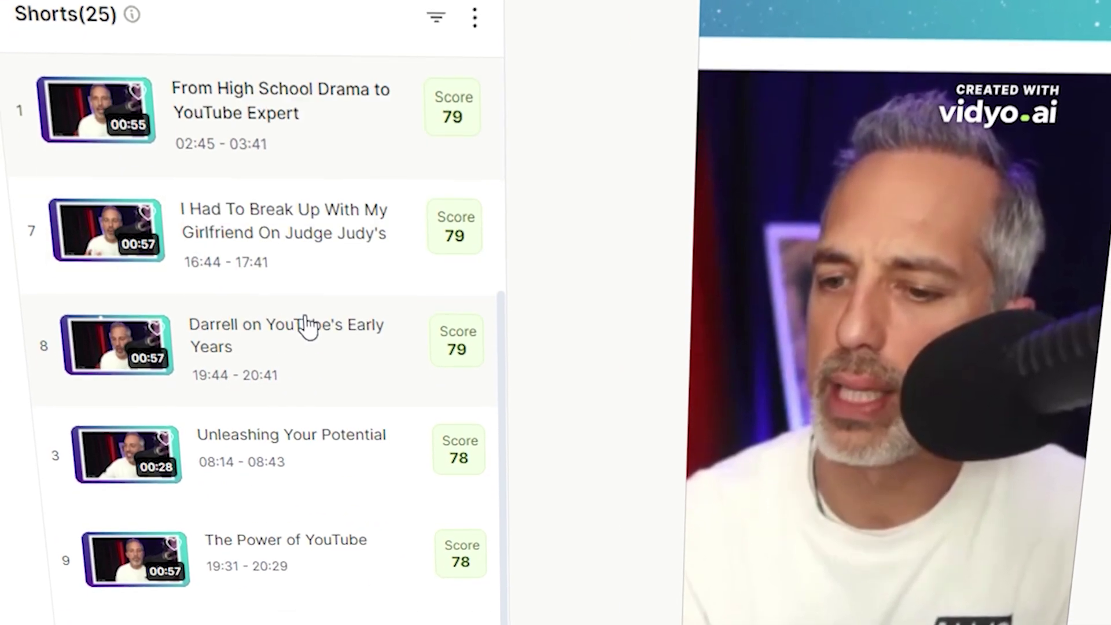
scroll(306, 326, "down", 15)
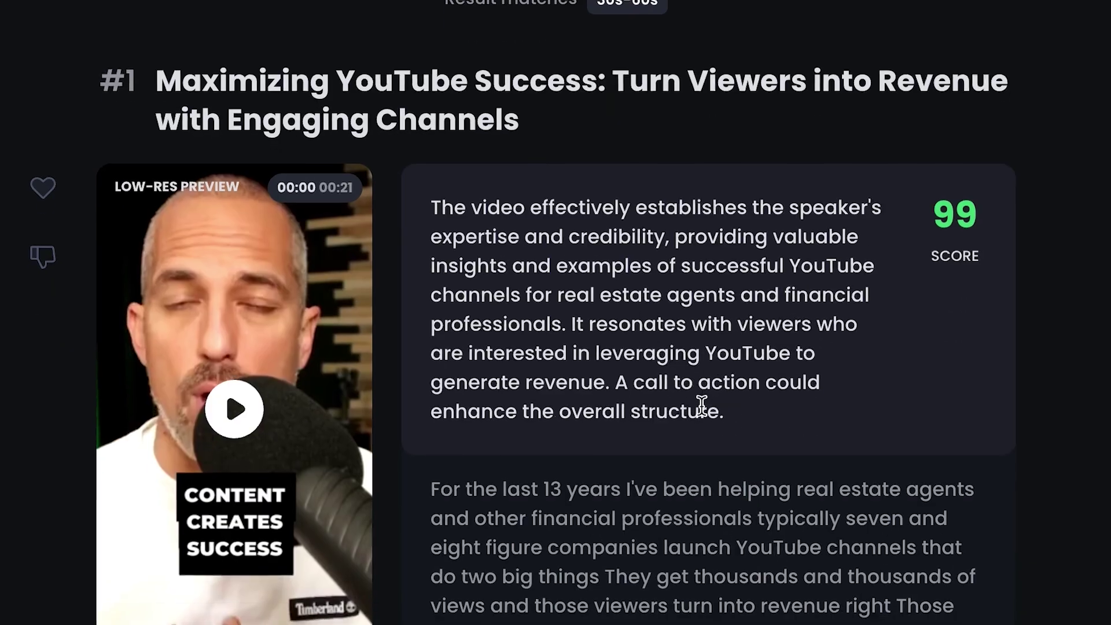
Step: Scroll through OpusClip clips #1 to #4, comparing their scores, descriptions and transcripts
scroll(702, 405, "down", 2)
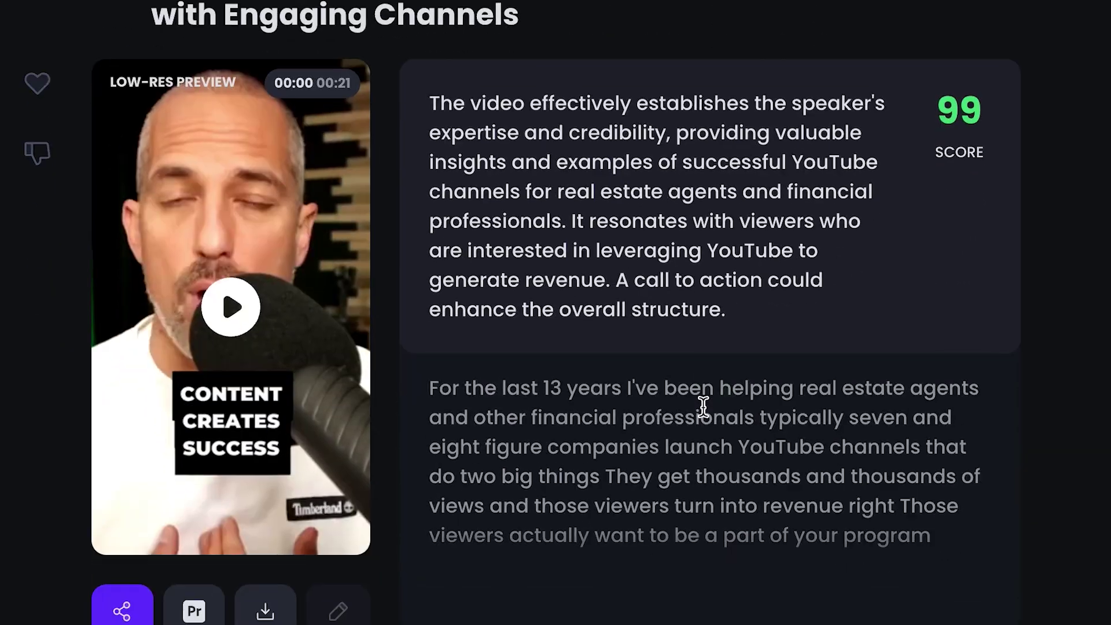
scroll(422, 322, "down", 10)
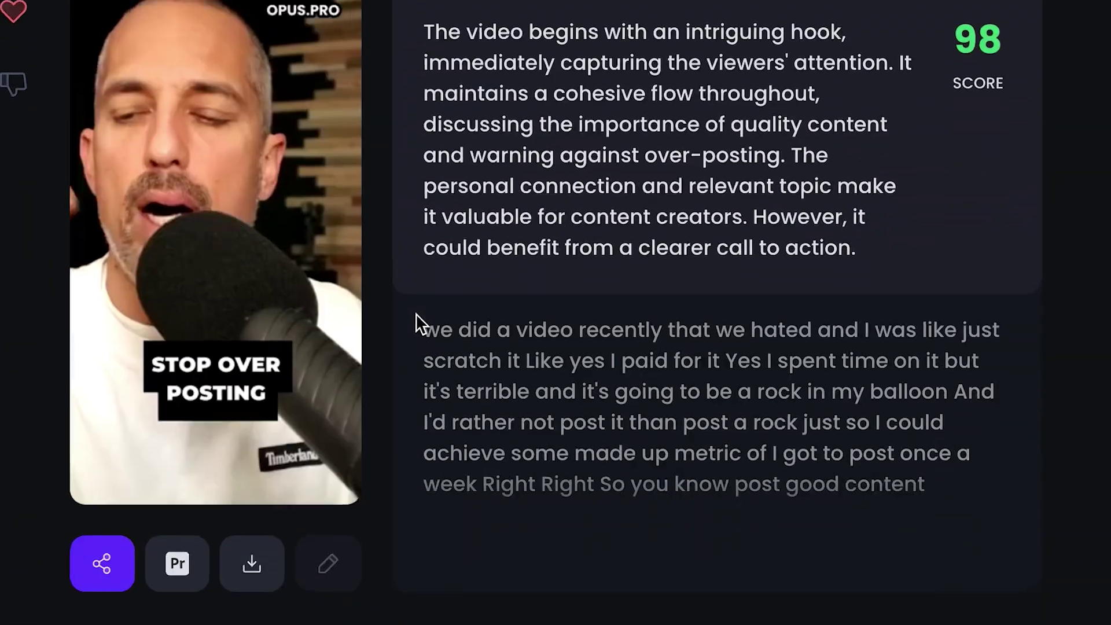
scroll(595, 354, "down", 10)
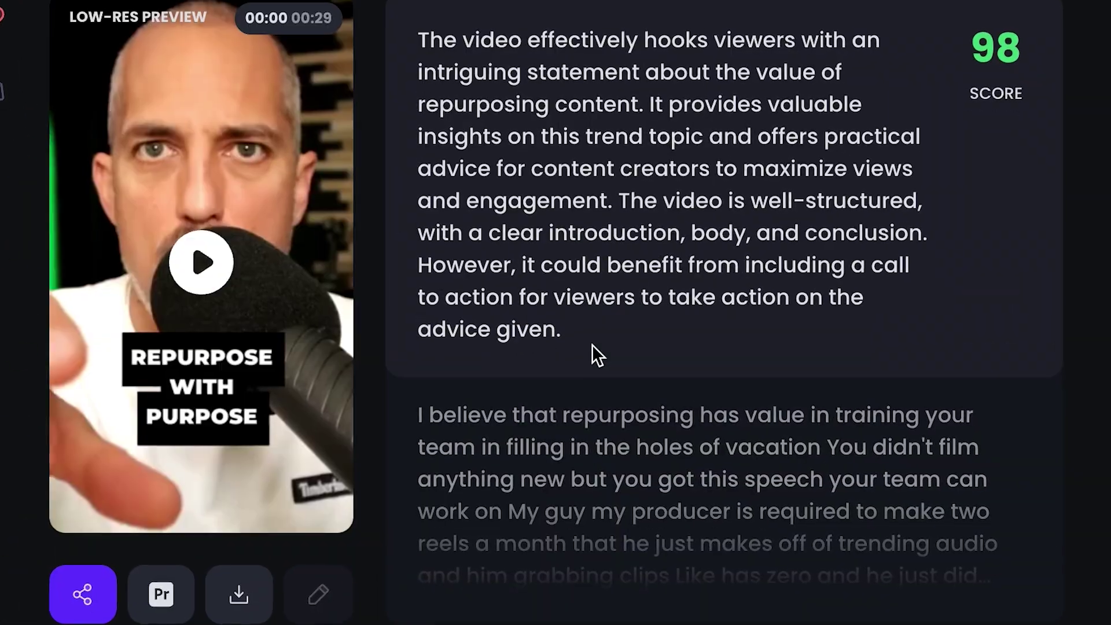
scroll(595, 351, "down", 4)
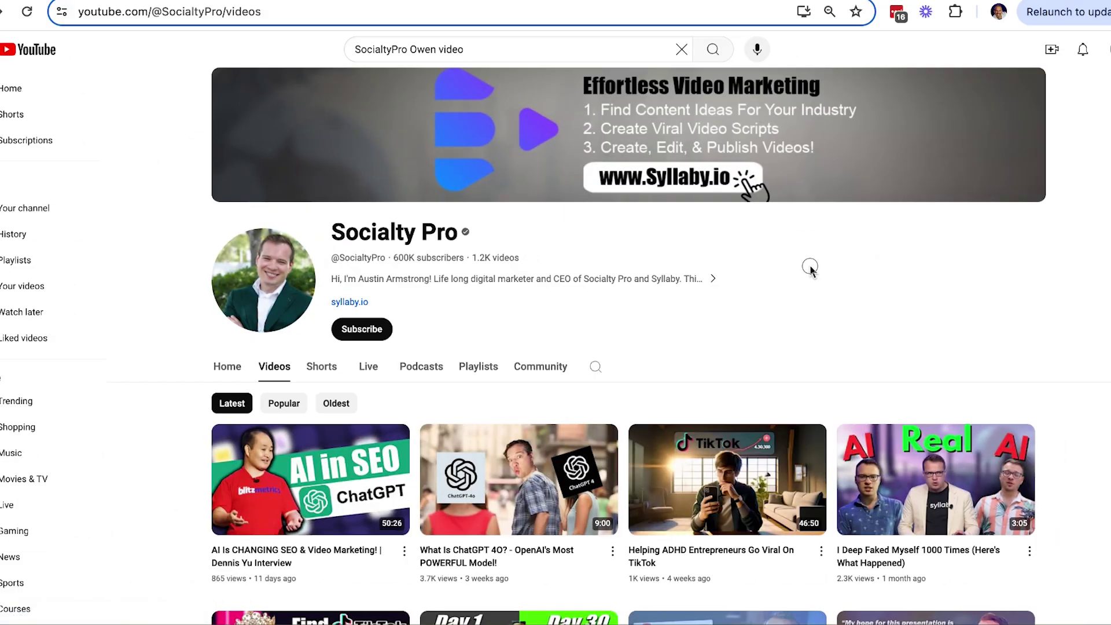
Step: On the channel's Videos tab, copy the link address of the Grow Your Channel FAST video
scroll(480, 366, "down", 3)
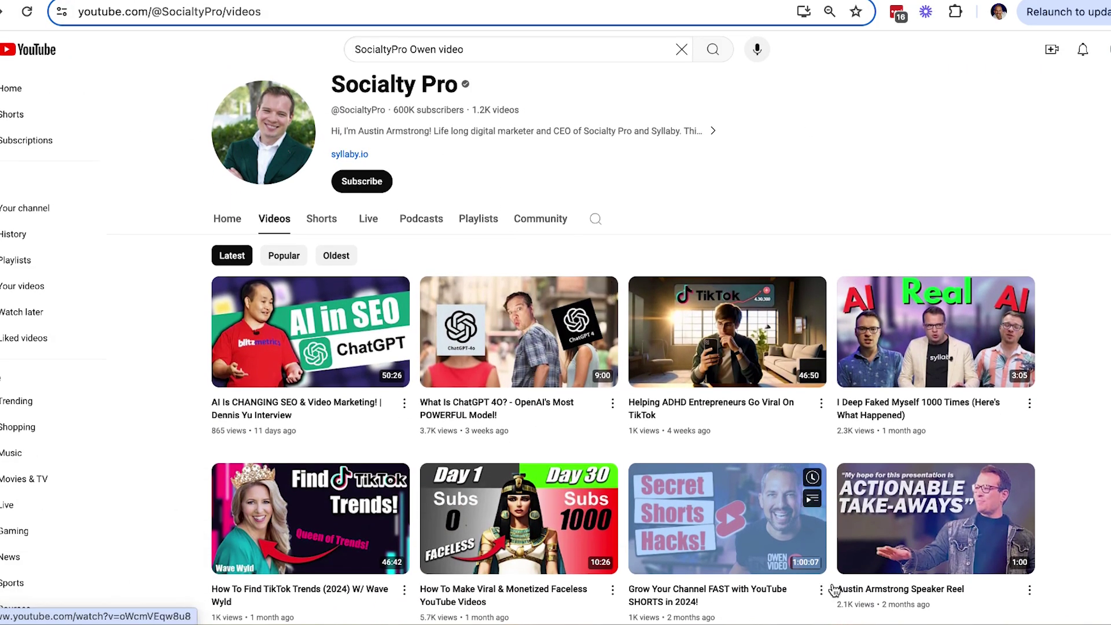
mouse_move(720, 538)
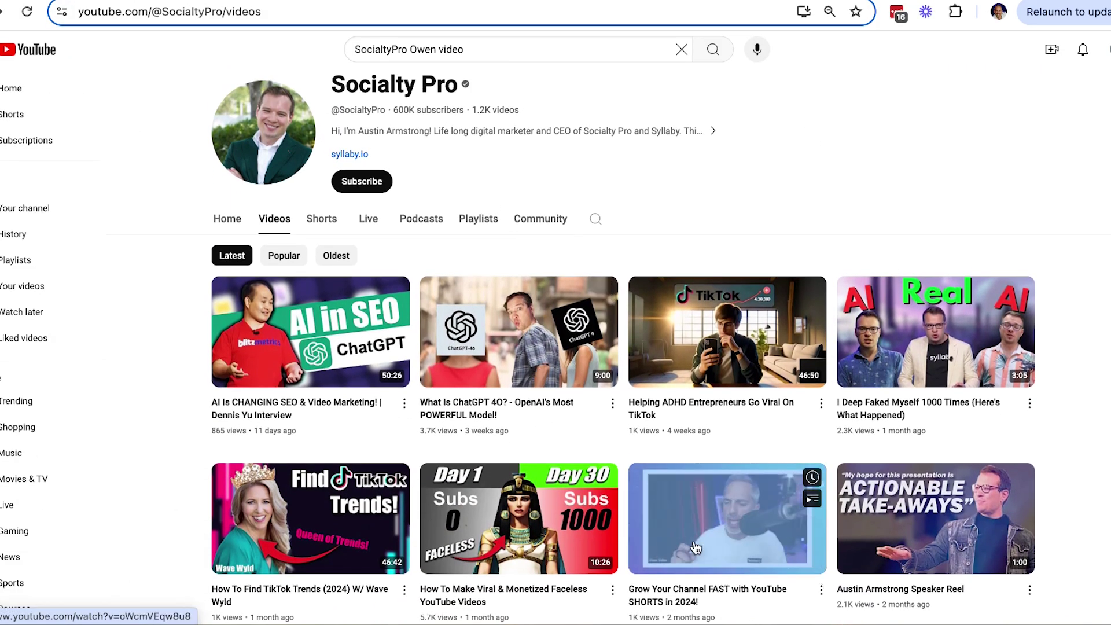
right_click(720, 538)
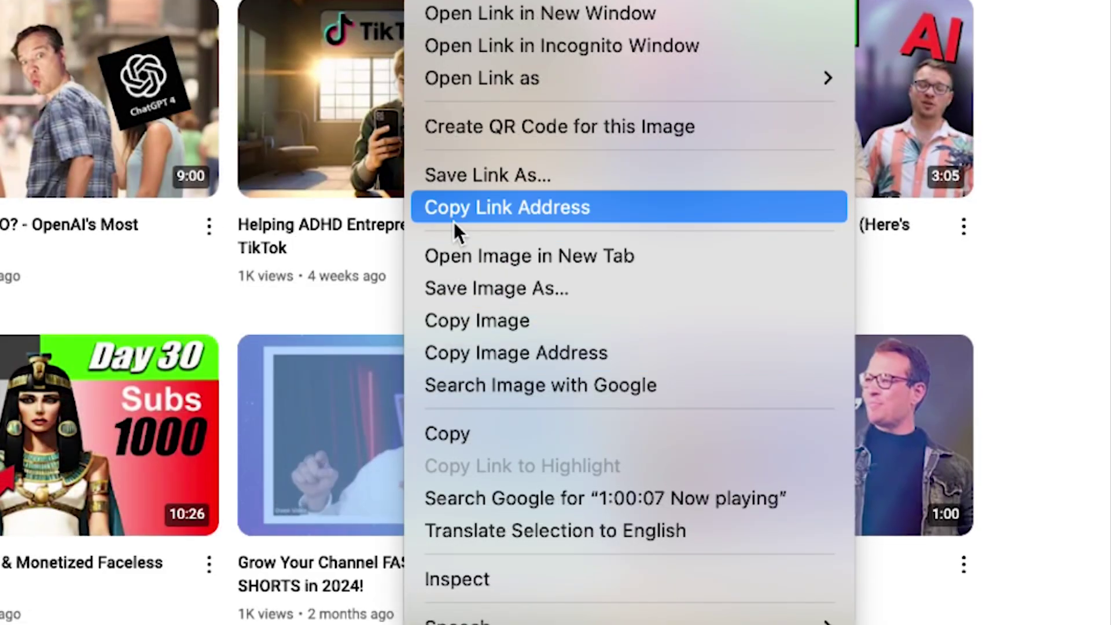
left_click(452, 219)
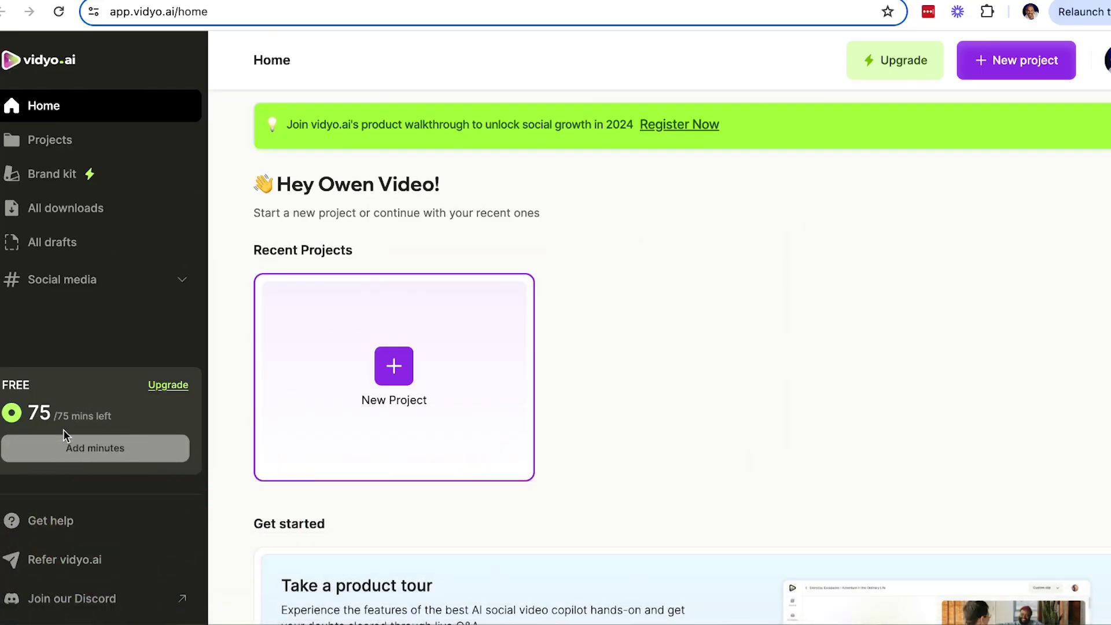
Step: Visit the Projects, Brand kit, All downloads and All drafts pages from the sidebar
left_click(51, 149)
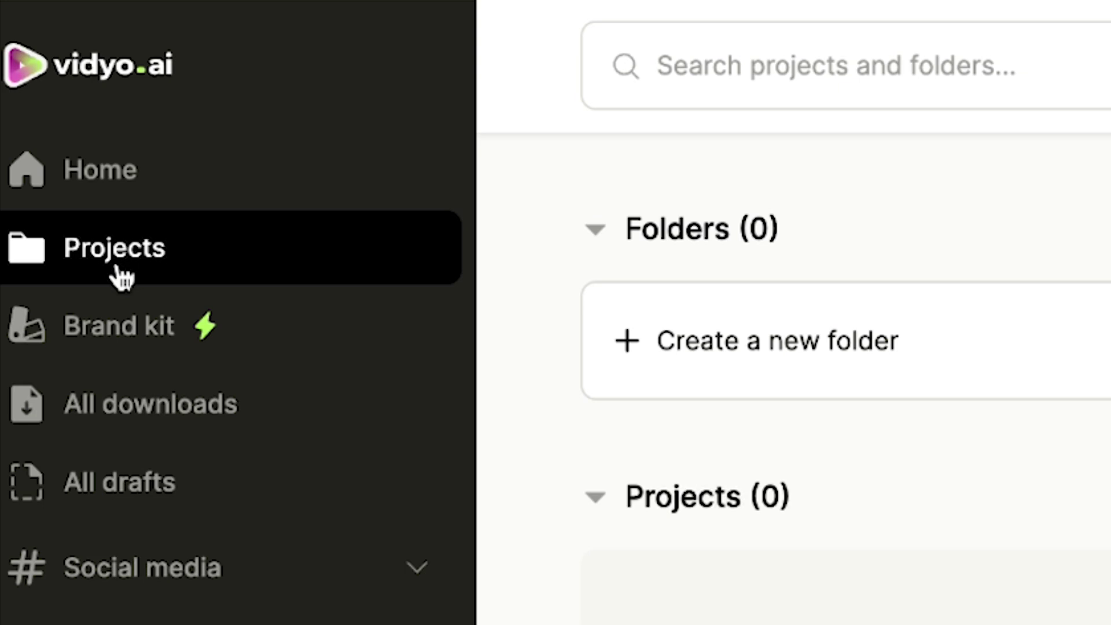
left_click(115, 347)
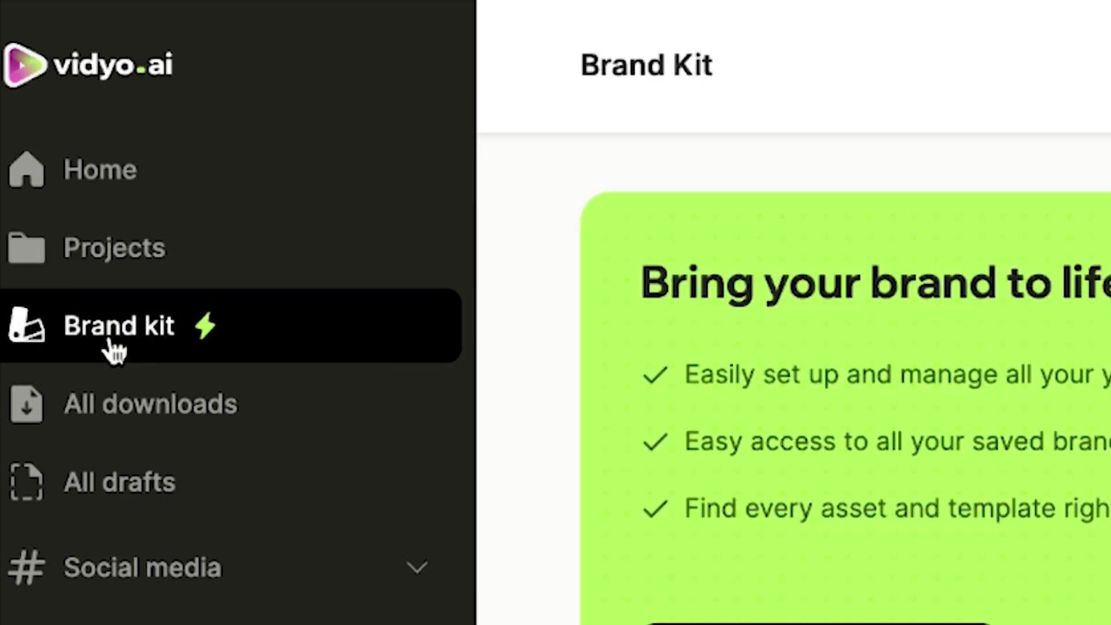
left_click(118, 406)
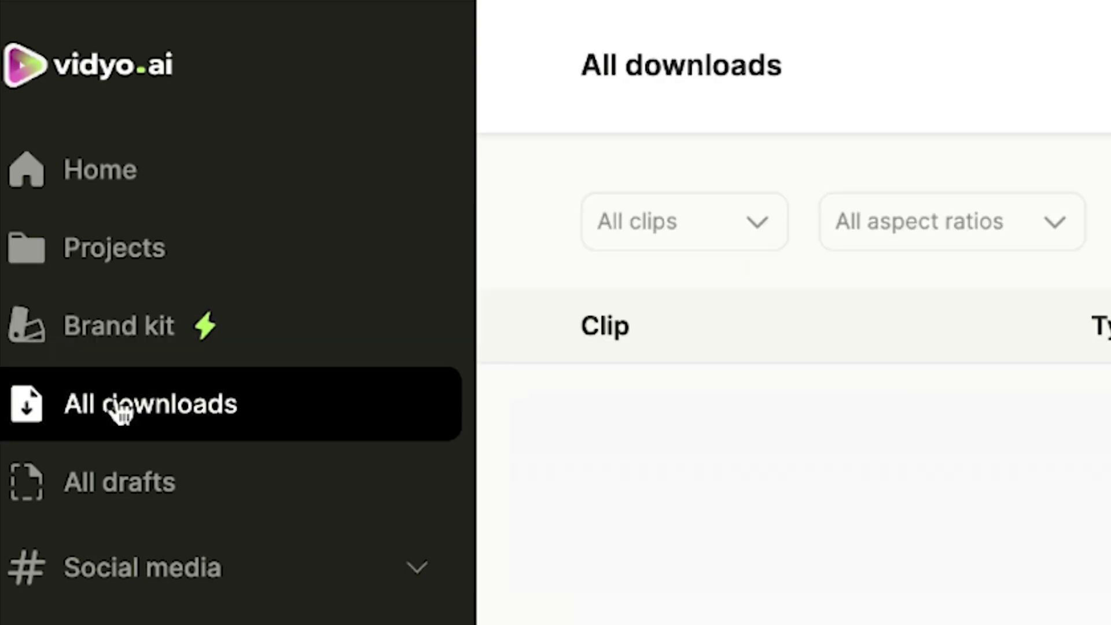
left_click(122, 495)
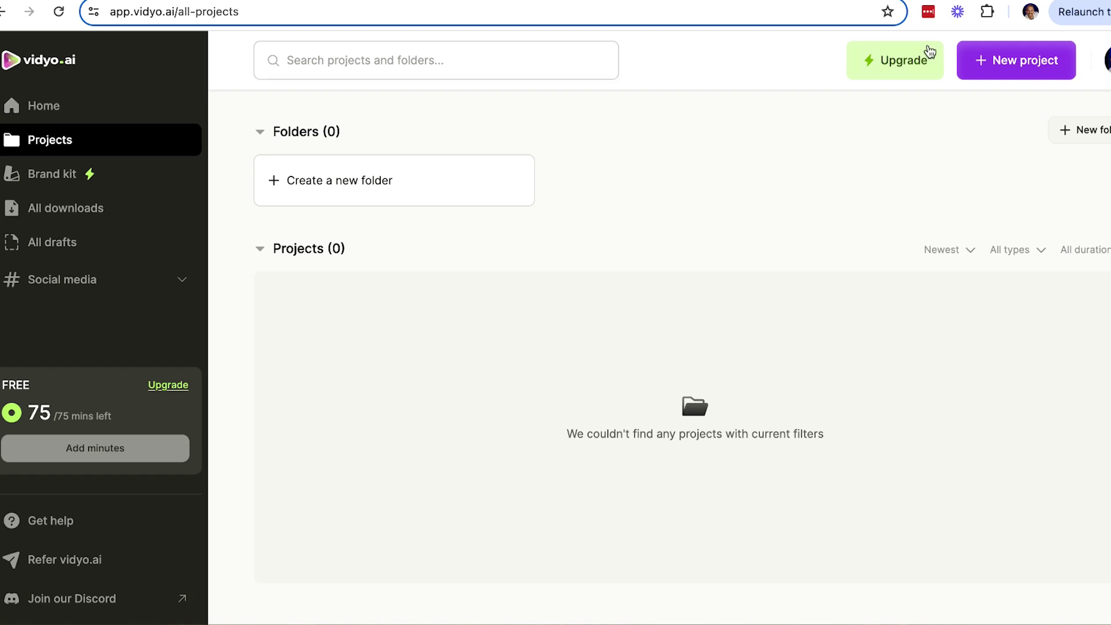
Step: Create a new project from the copied Grow Your Channel FAST link and generate clips
left_click(1007, 62)
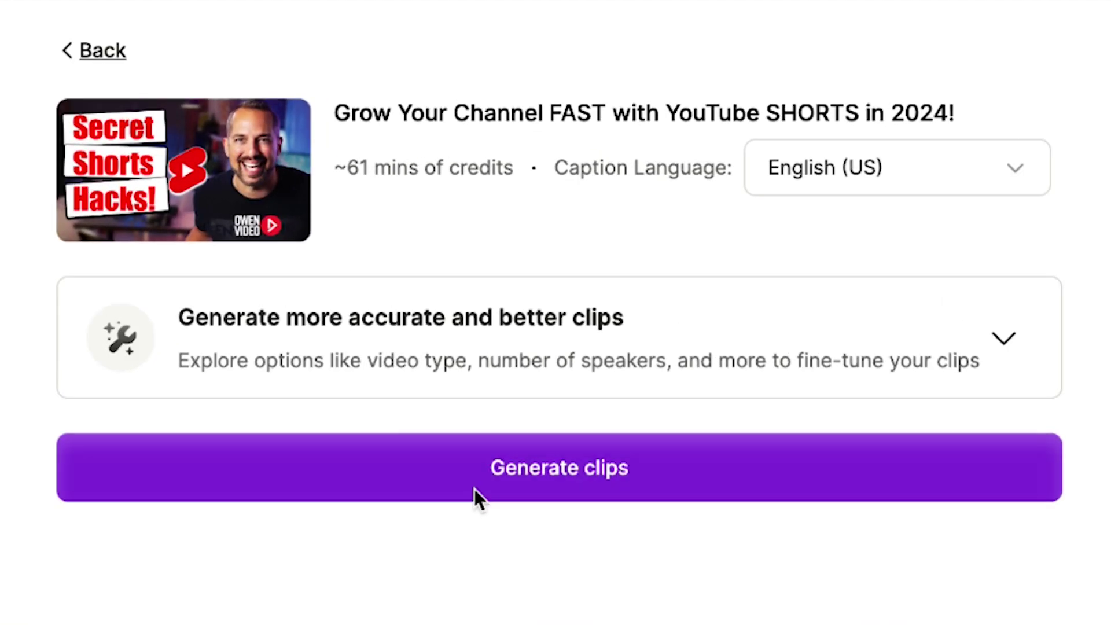
left_click(496, 492)
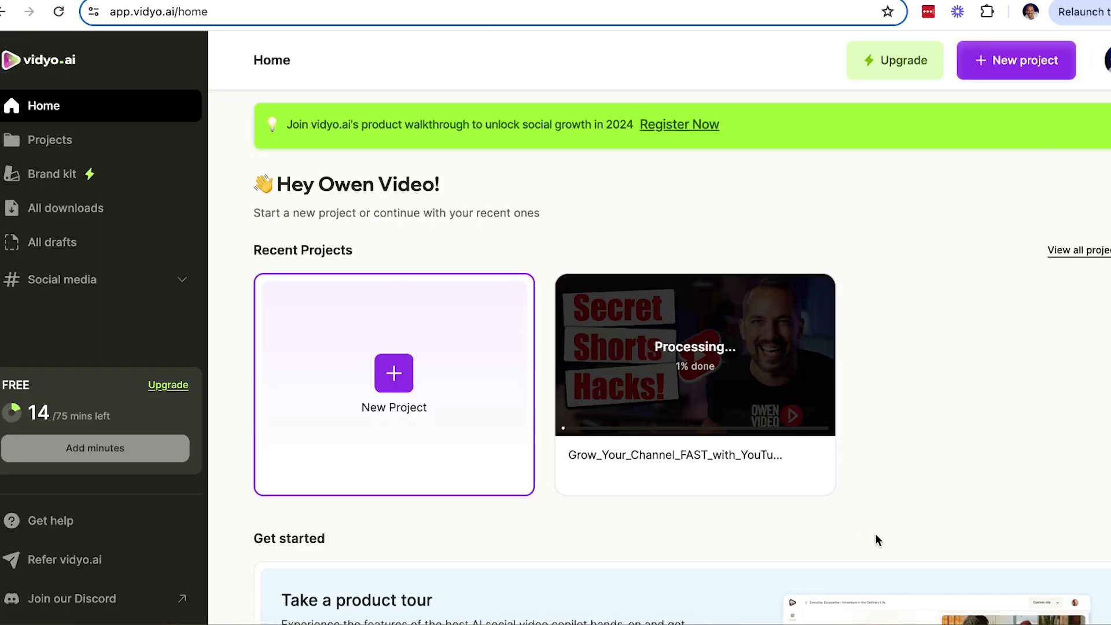
Step: Wait on Home until the Grow Your Channel FAST project card shows 24 clips
mouse_move(702, 311)
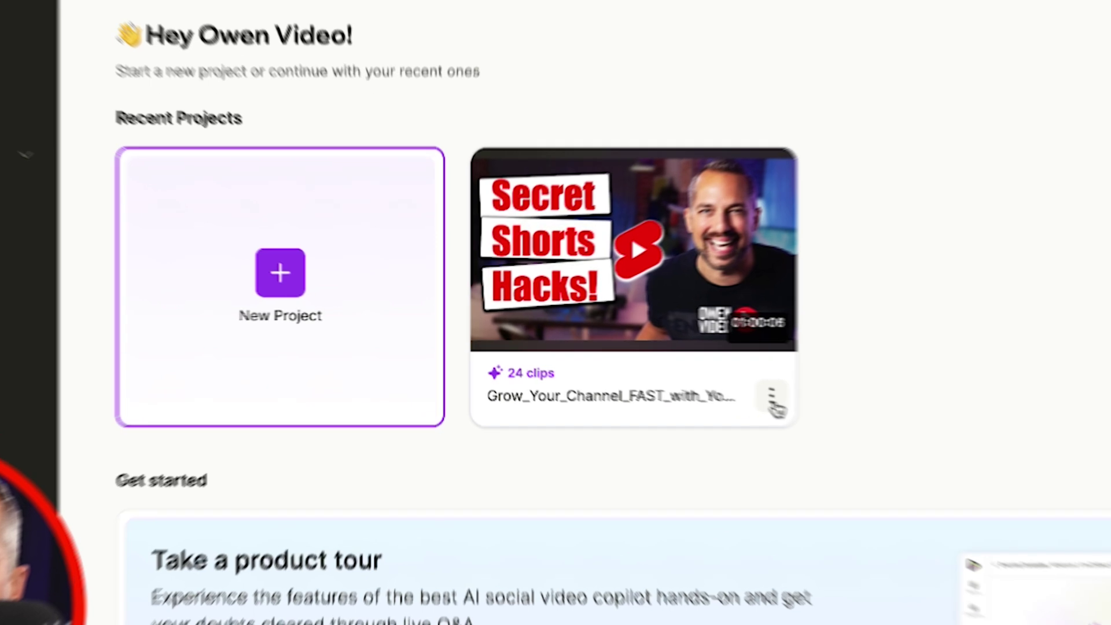
Step: Show the project card's rename, move and delete options menu
left_click(648, 364)
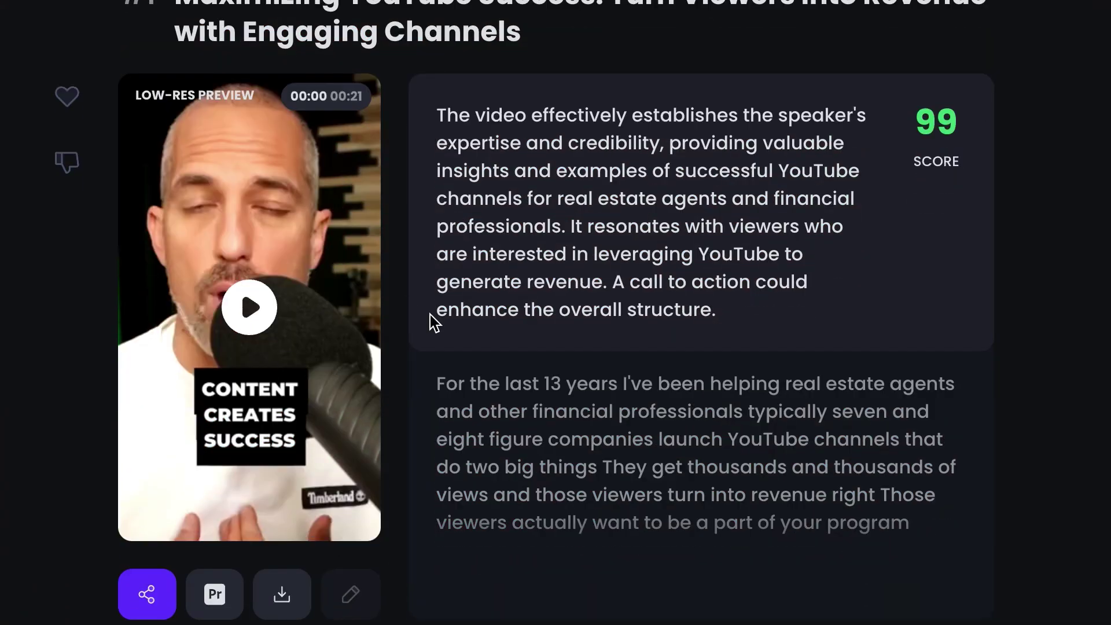
scroll(430, 314, "down", 10)
scroll(590, 347, "down", 4)
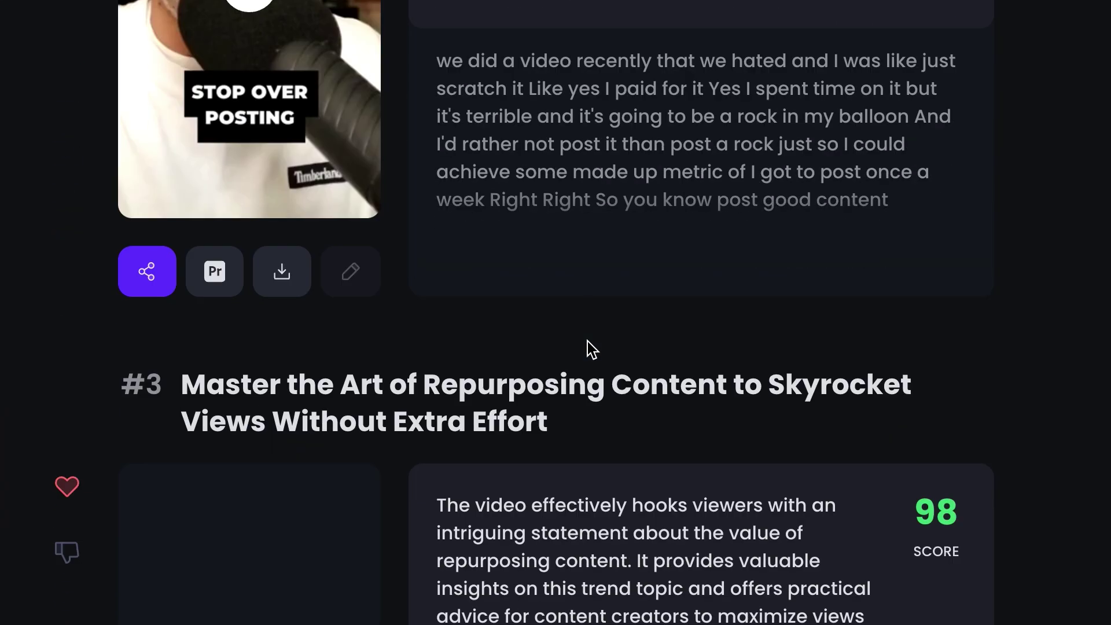
scroll(587, 342, "down", 7)
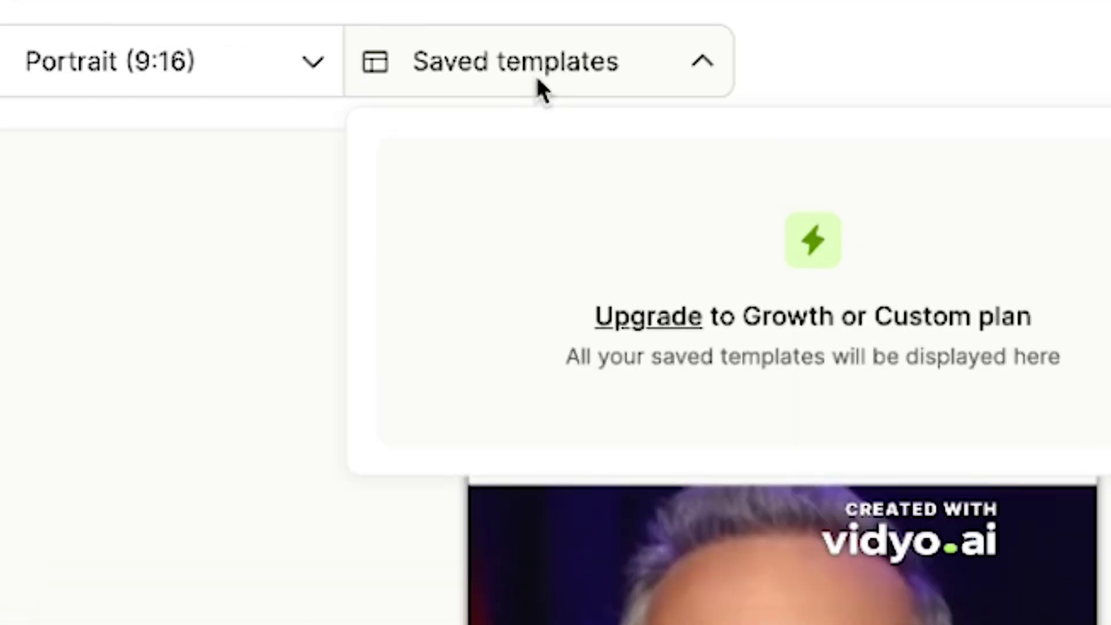
Step: Close the Saved templates dropdown that only offers a Growth or Custom upgrade
left_click(540, 87)
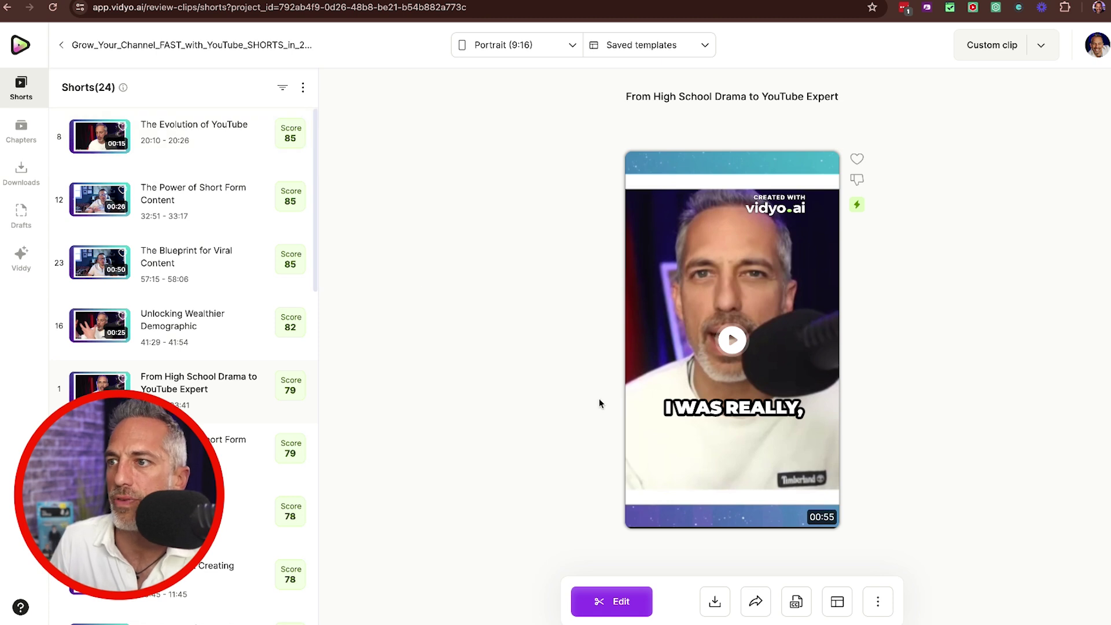
Step: Play the High School Drama short, then load The Power of Short Form Content
left_click(732, 342)
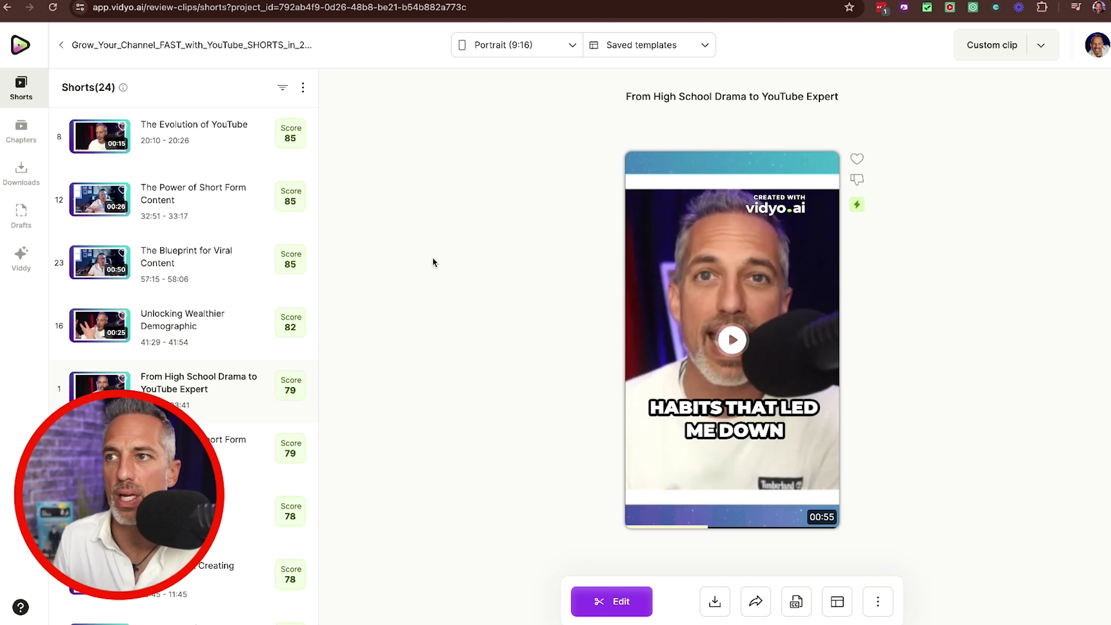
left_click(101, 205)
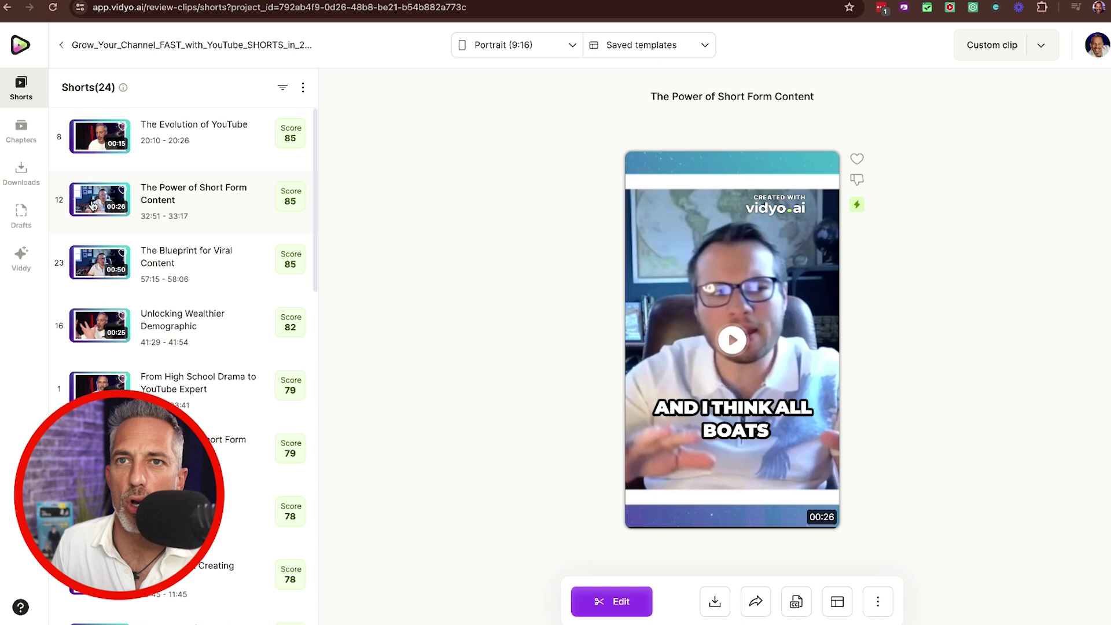
Step: Play The Power of Short Form Content preview, then pause it
left_click(729, 341)
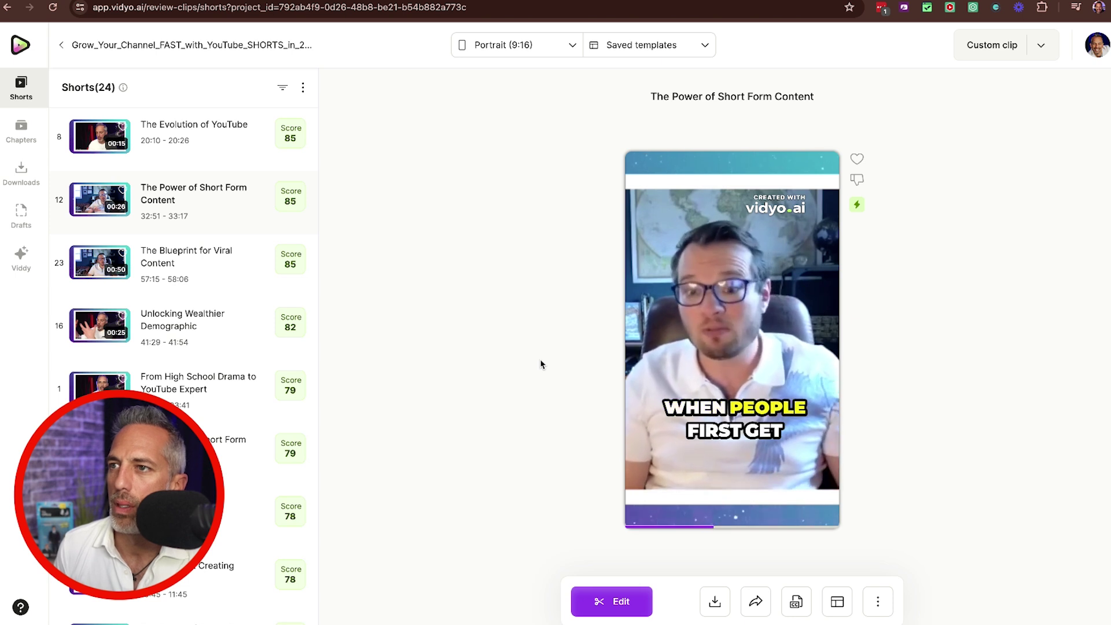
left_click(736, 355)
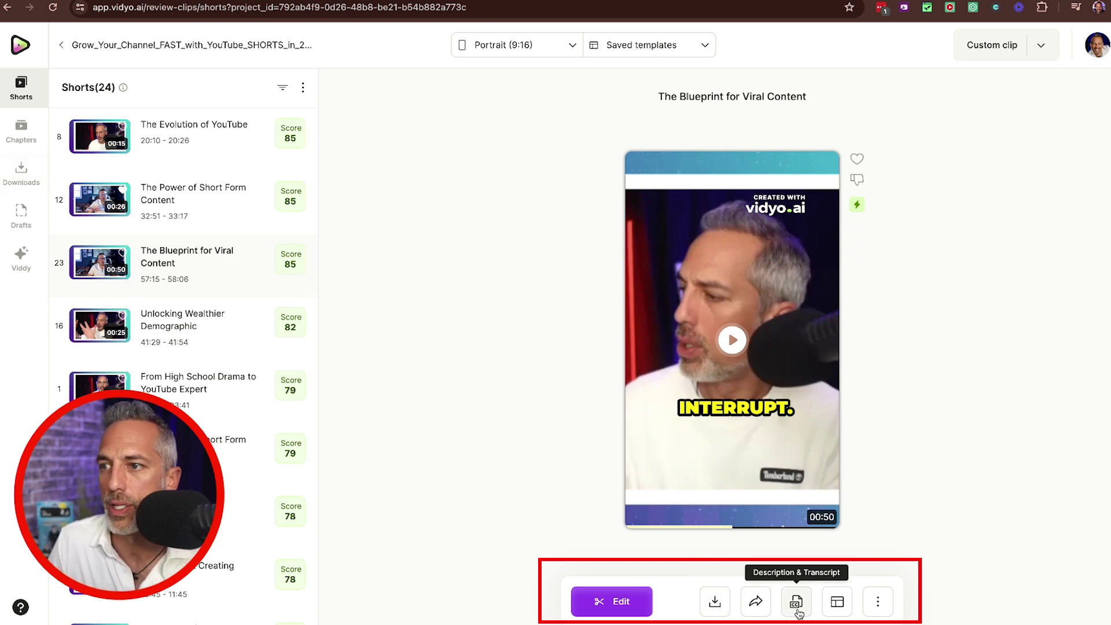
Step: View the Blueprint for Viral Content short's description and transcript, which need an upgraded plan
left_click(797, 608)
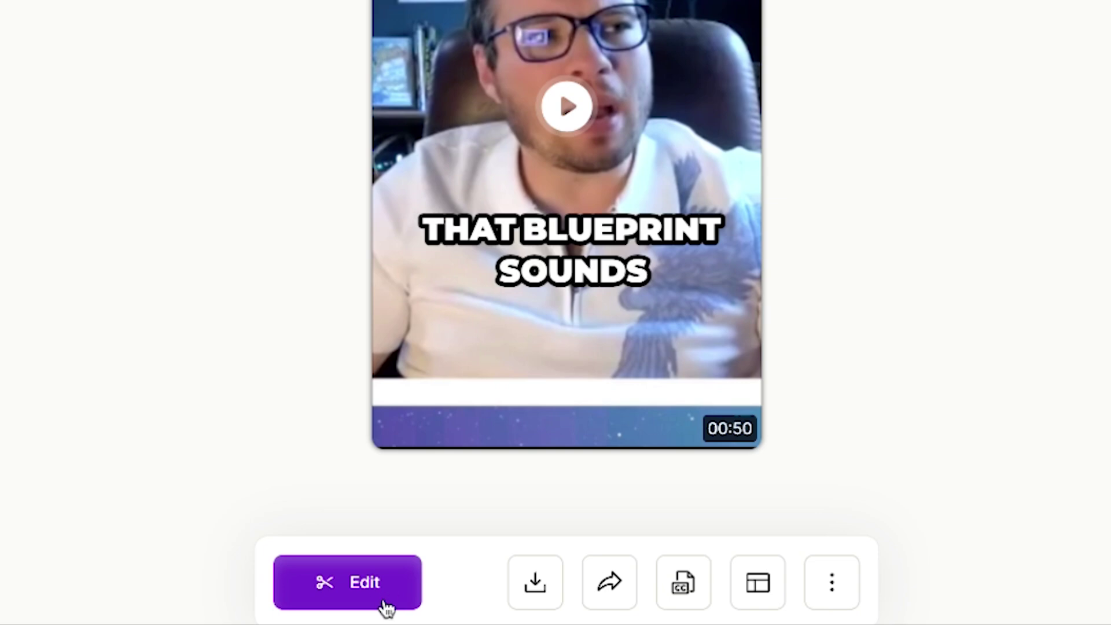
Step: Open The Blueprint for Viral Content short in the vidyo.ai editor
left_click(385, 606)
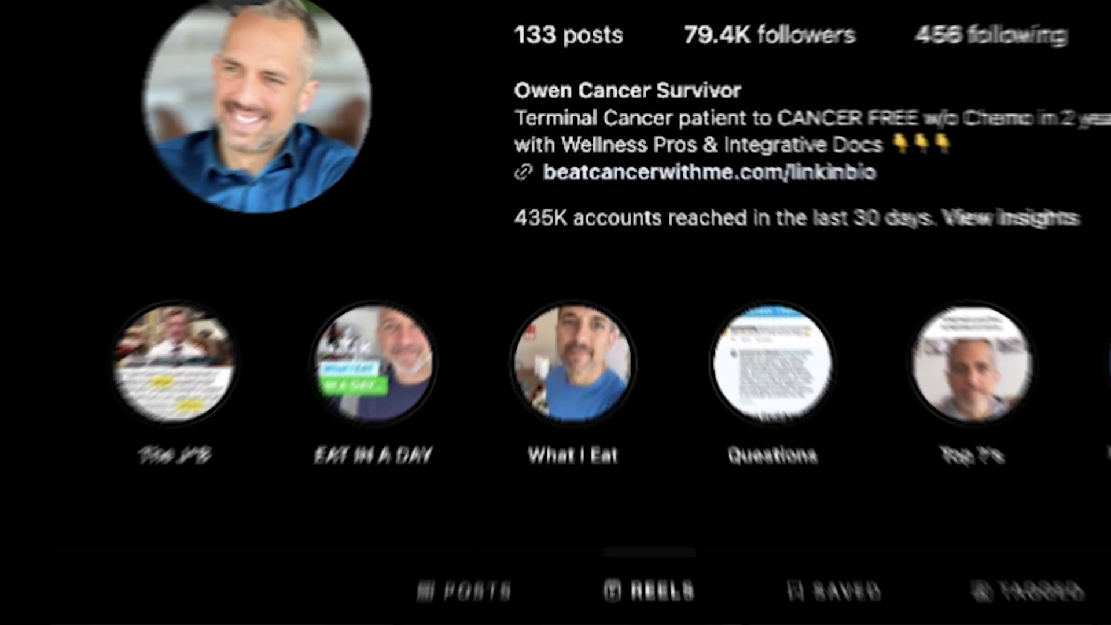
Step: Scroll further down the Instagram profile's Reels grid to see more short-form examples
scroll(311, 535, "down", 4)
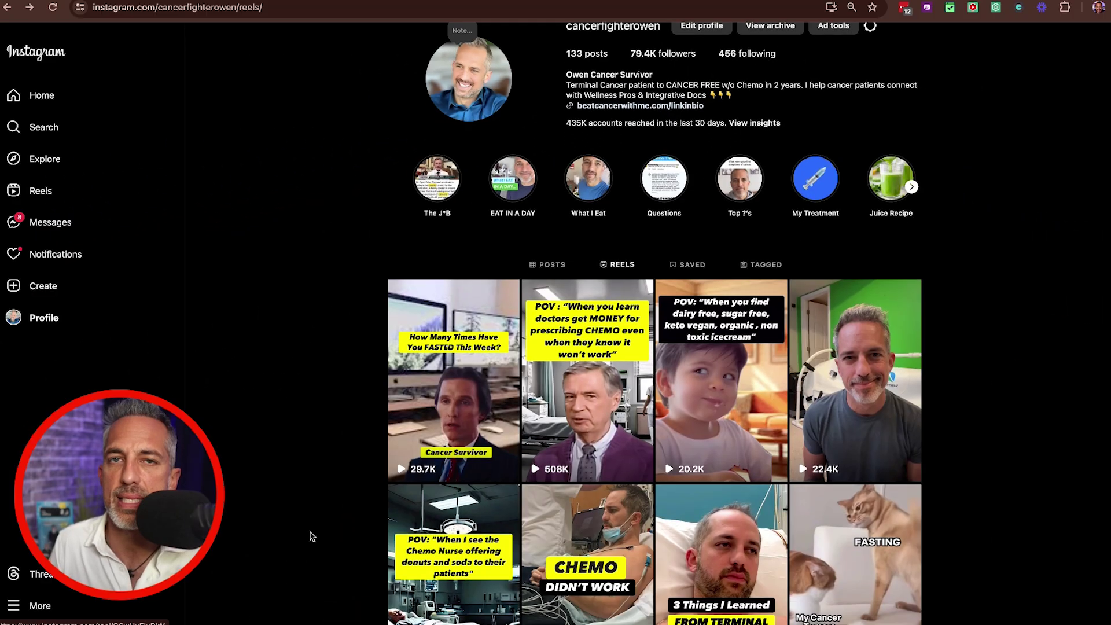
scroll(310, 535, "down", 1)
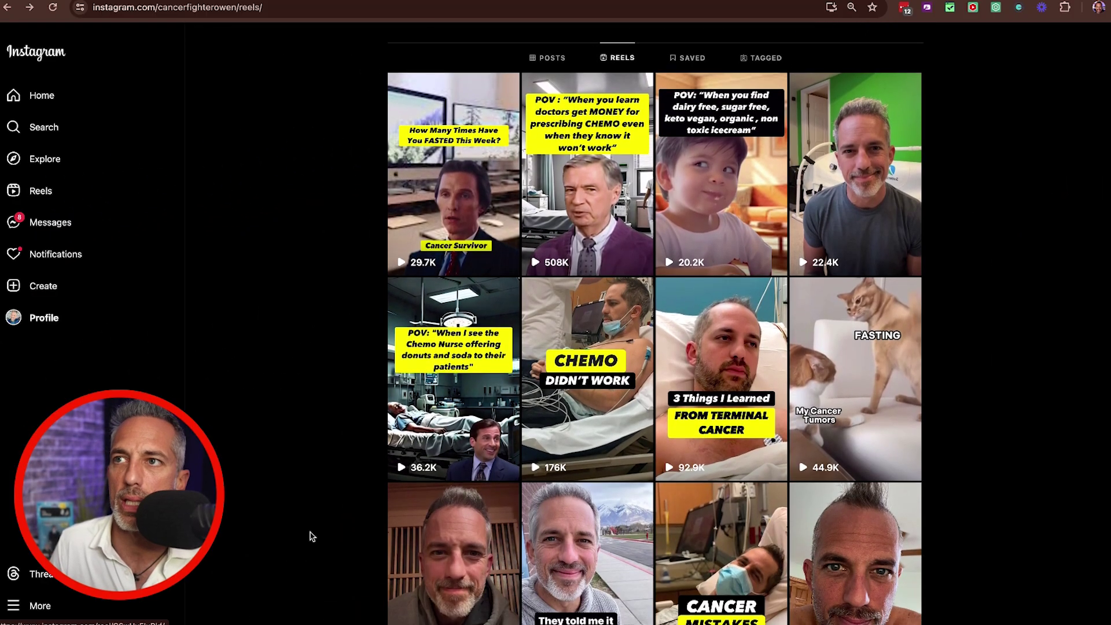
scroll(310, 536, "down", 3)
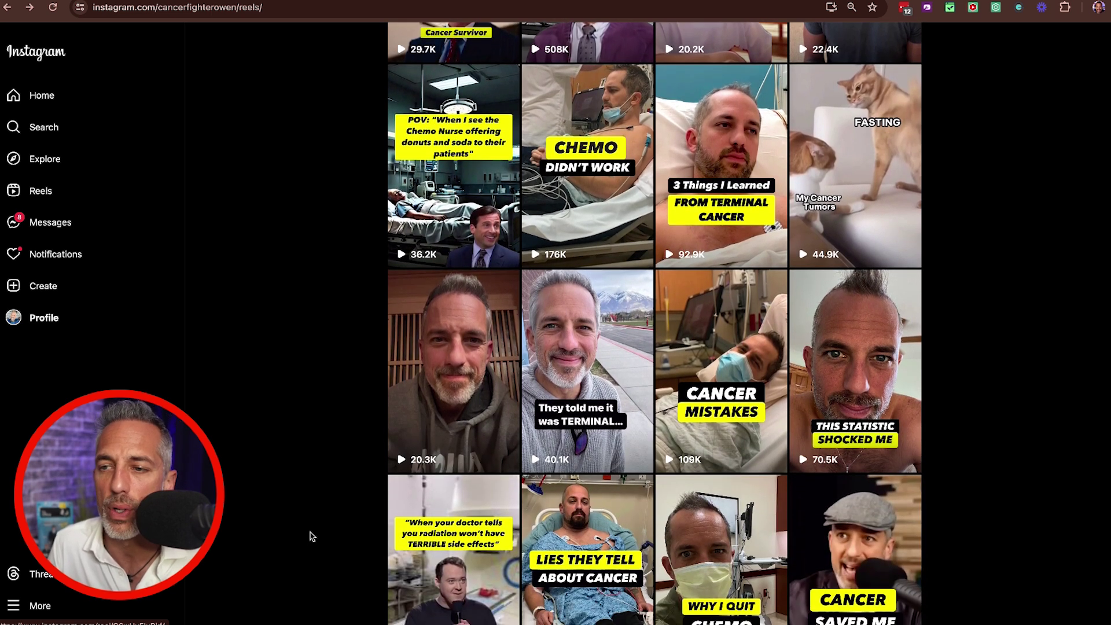
scroll(310, 535, "down", 1)
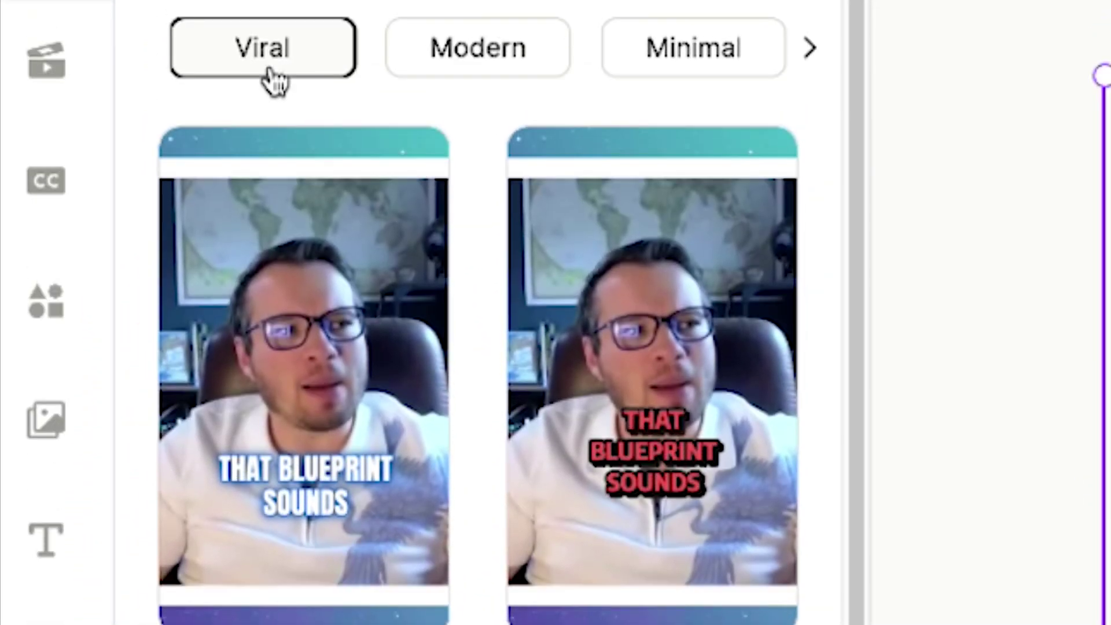
Step: Compare the Modern, Minimal and Cool caption style categories on the way to the Bold styles
left_click(475, 61)
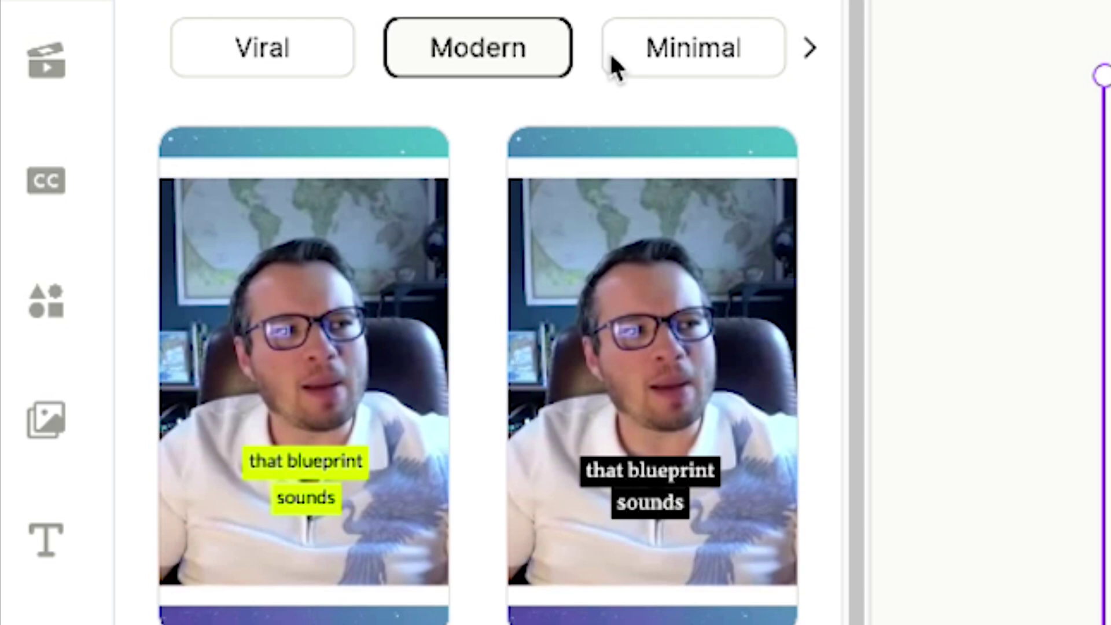
left_click(678, 69)
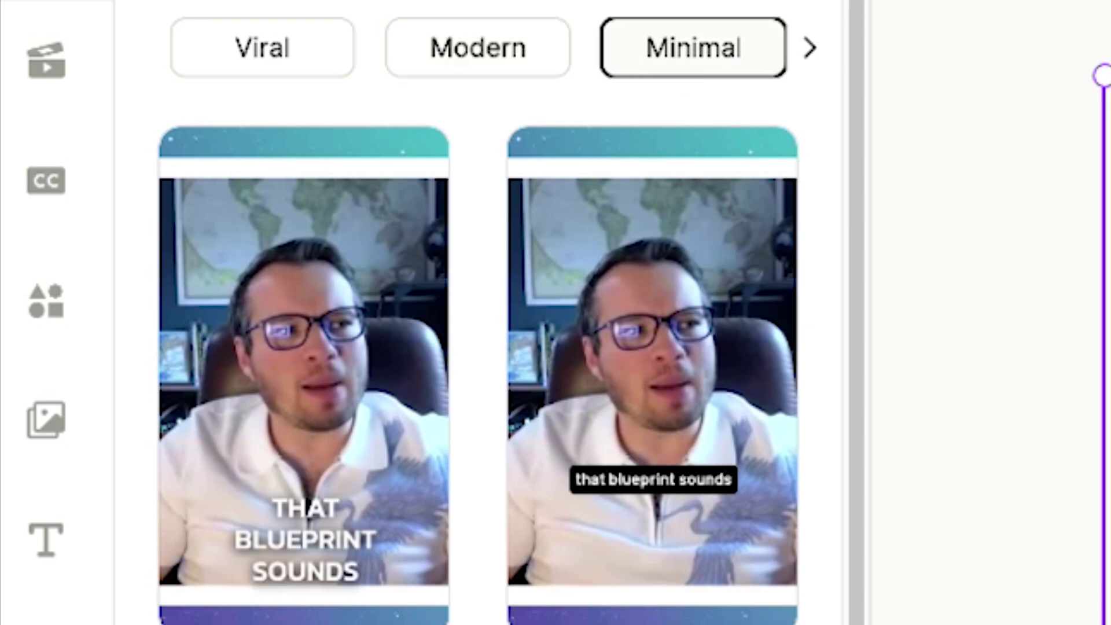
left_click(813, 59)
left_click(815, 63)
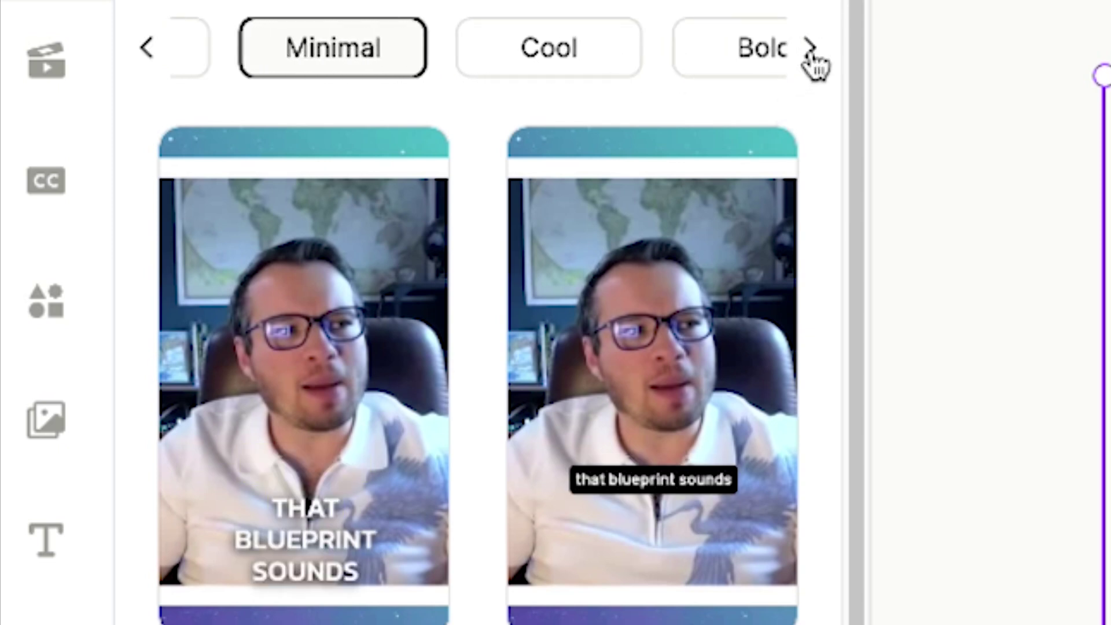
left_click(473, 57)
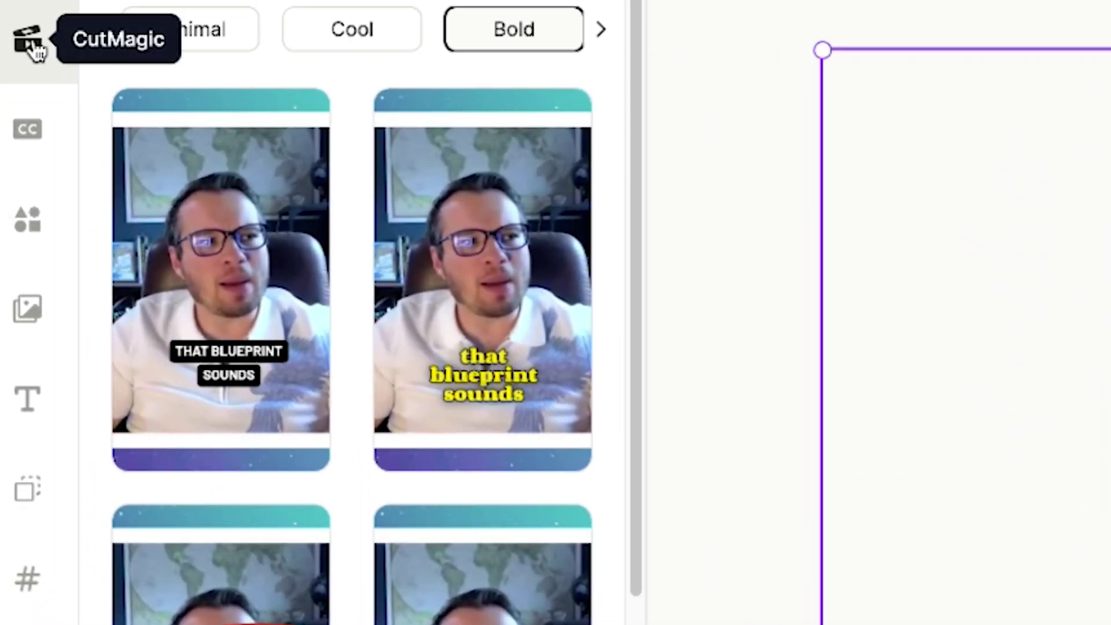
Step: Show the CutMagic panel with its Full Screen and Split Screen before-and-after demo
left_click(30, 42)
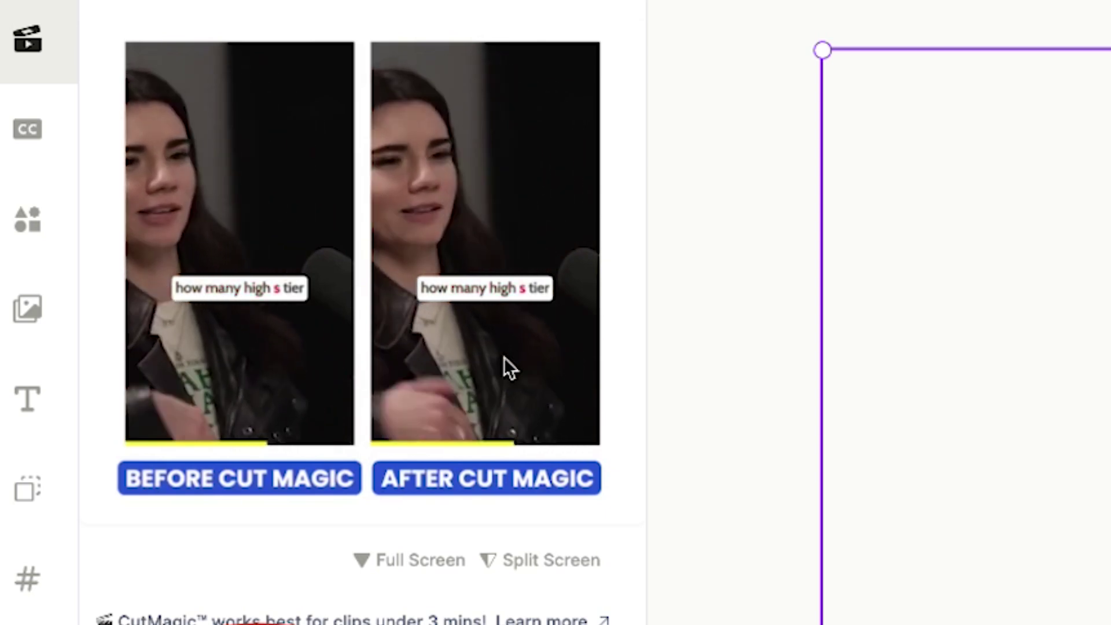
Step: Change the subtitle line 'amazing.' to 'amazing!' in the Subtitles list
left_click(27, 134)
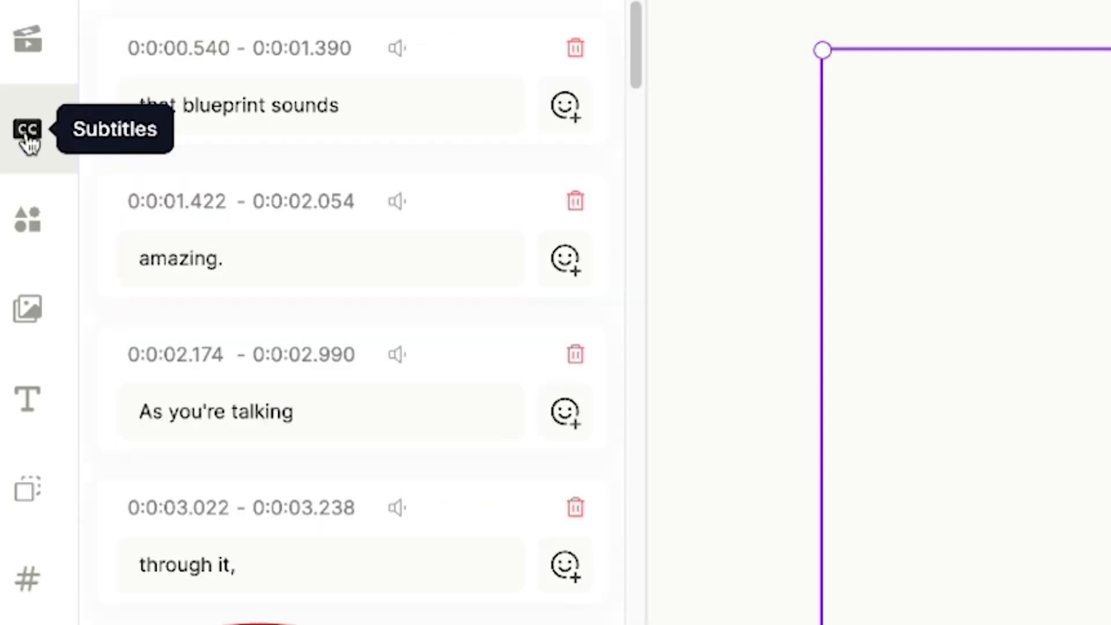
left_click(186, 272)
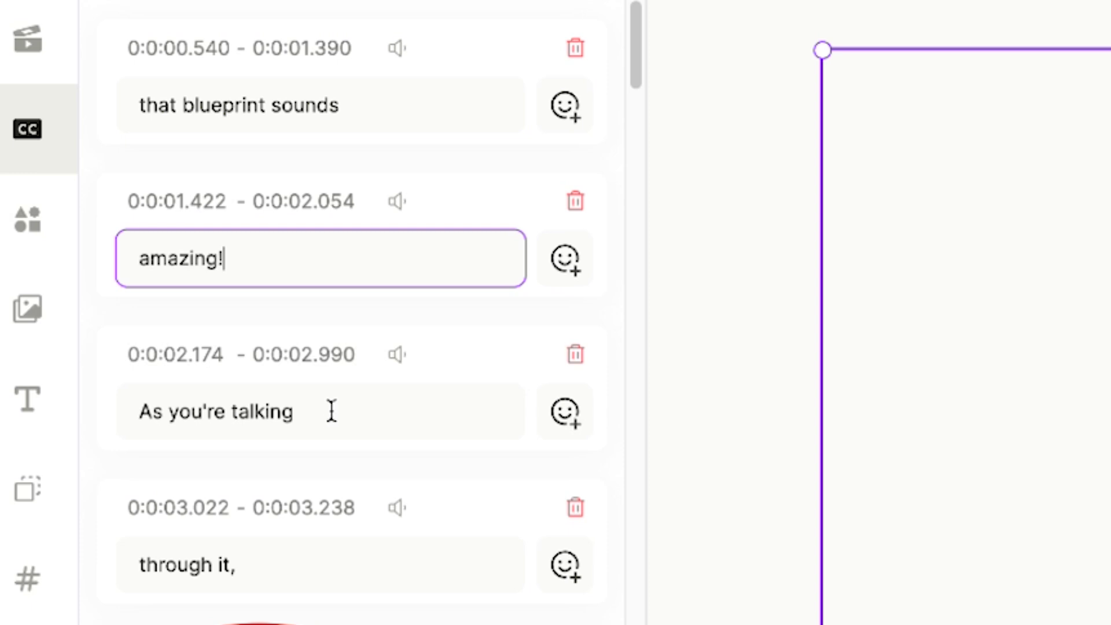
left_click(22, 221)
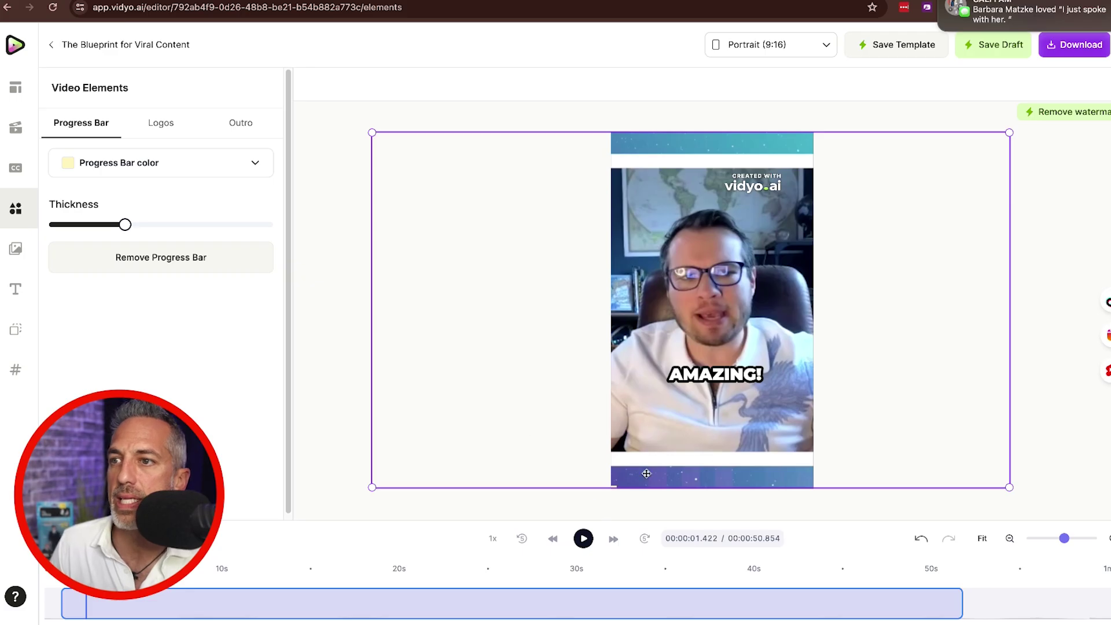
Step: Check the progress bar at 00:05.741 and abandon the logo upload, leaving no logo
left_click(625, 488)
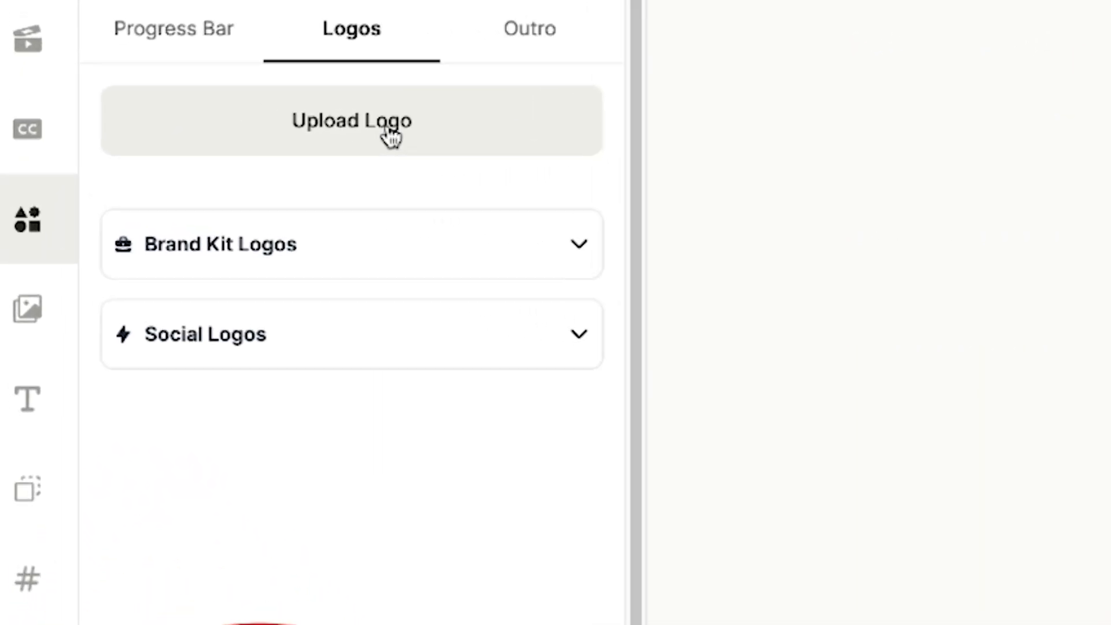
left_click(389, 130)
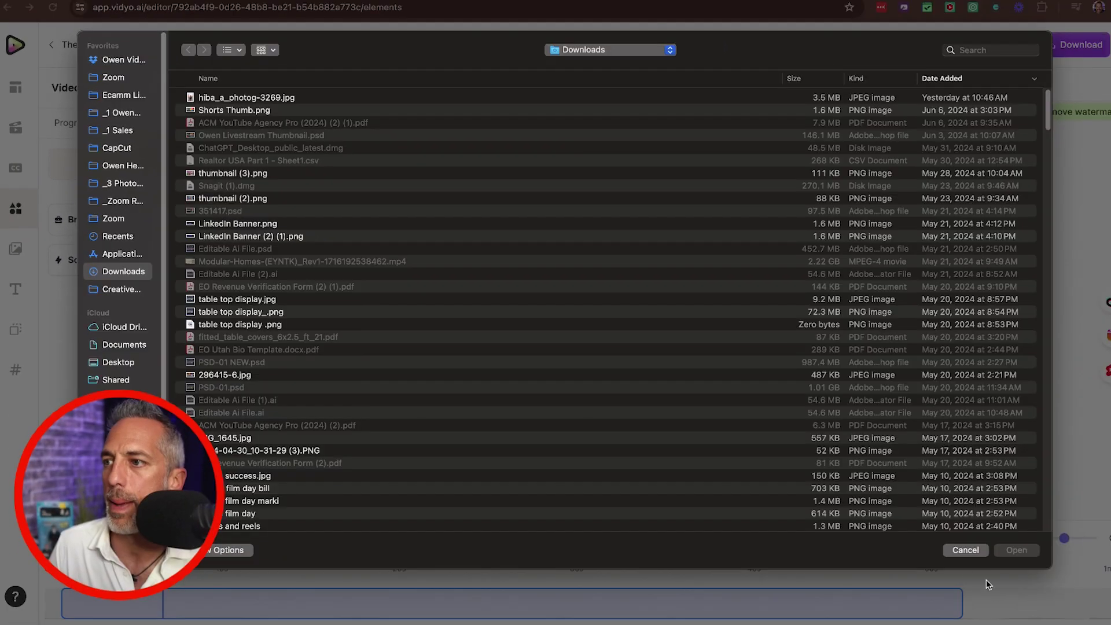
left_click(961, 551)
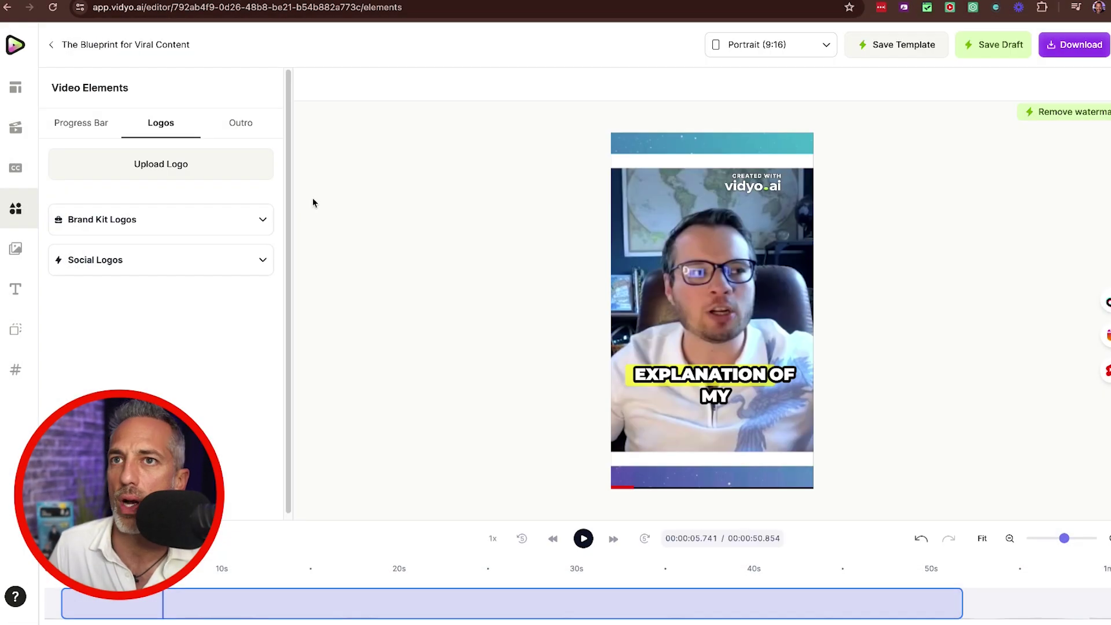
left_click(242, 122)
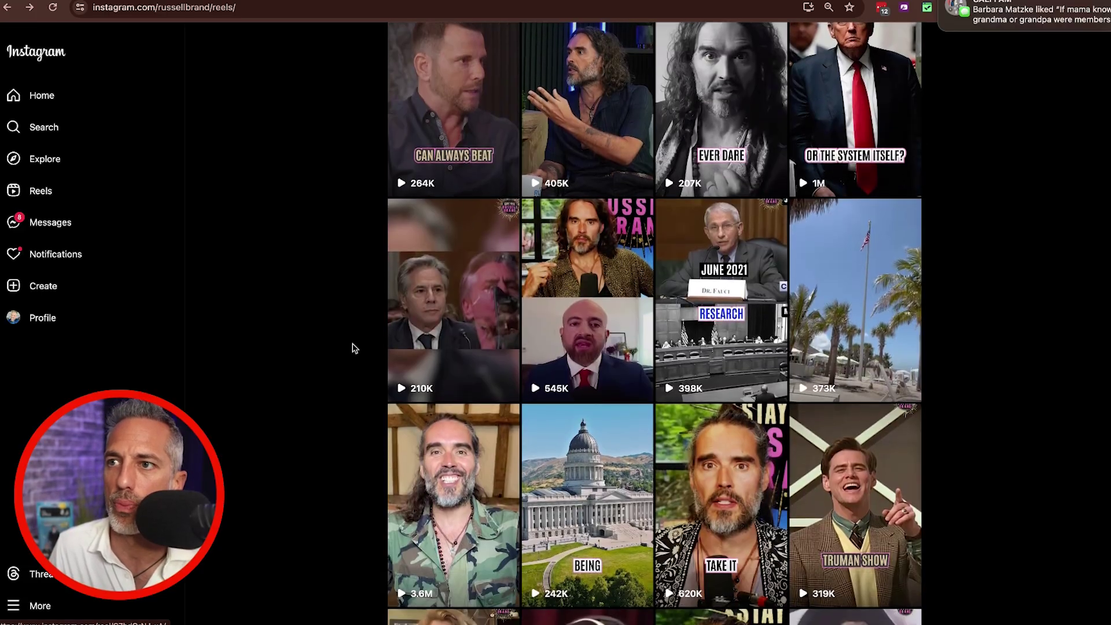
scroll(355, 347, "down", 3)
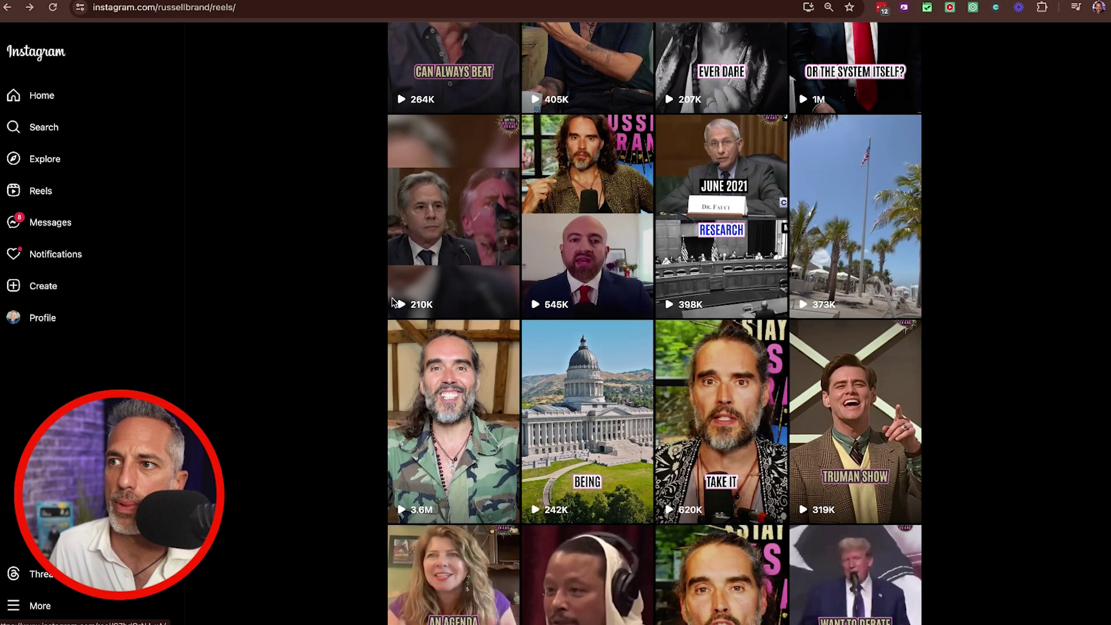
Step: Play the 545K-view interview reel from the grid with sound on, then pause it
left_click(474, 303)
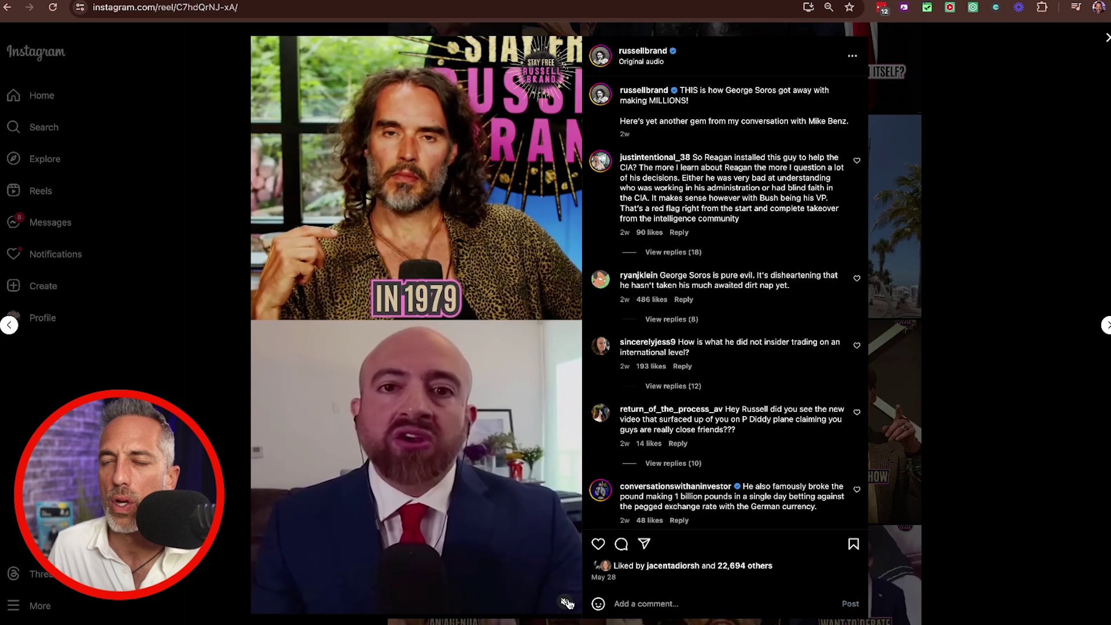
left_click(566, 601)
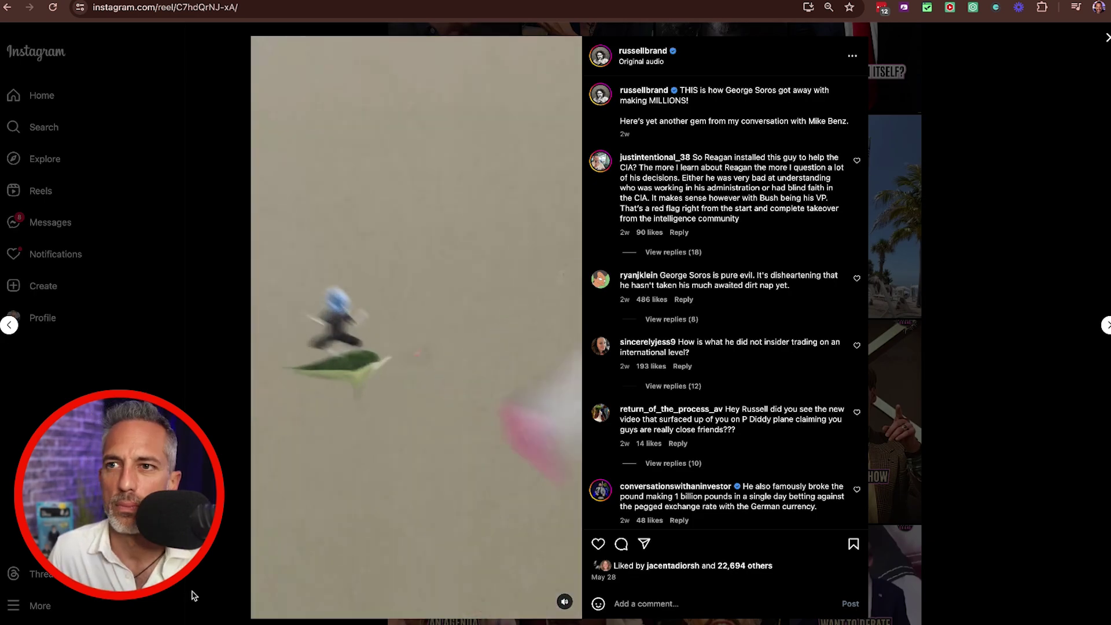
left_click(362, 551)
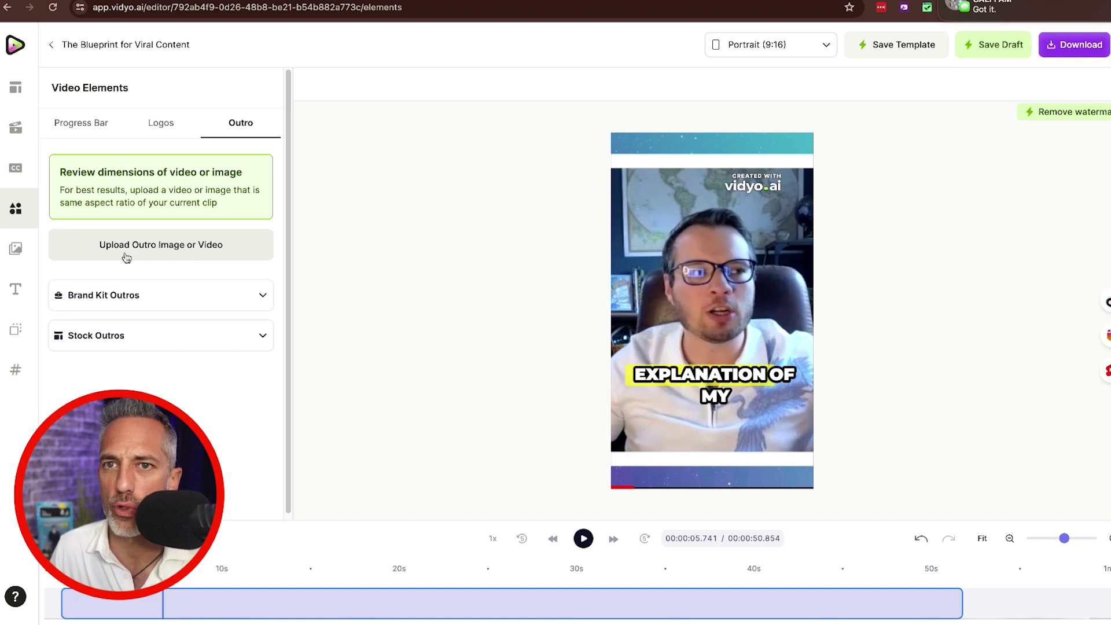
Step: Pick a 3-second stock outro to close the Blueprint short
left_click(149, 337)
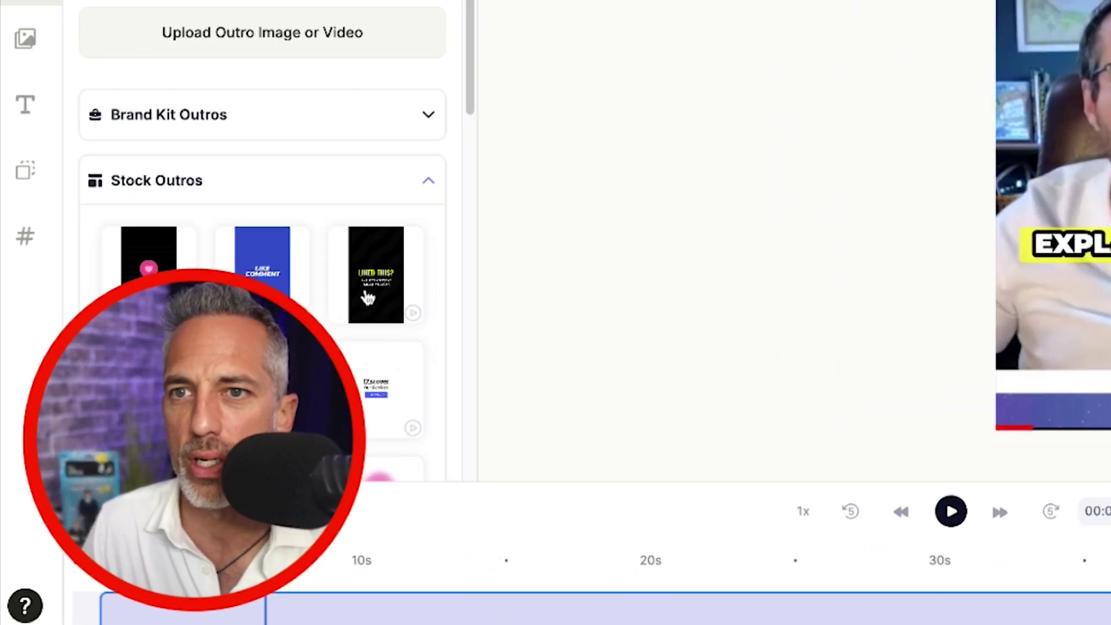
left_click(368, 297)
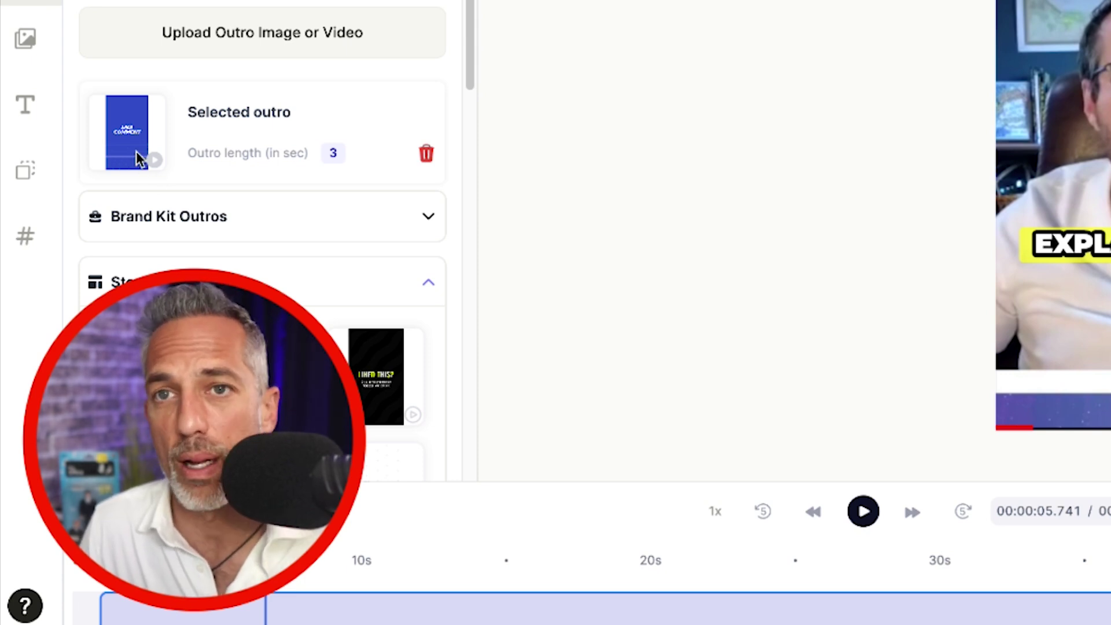
left_click(36, 49)
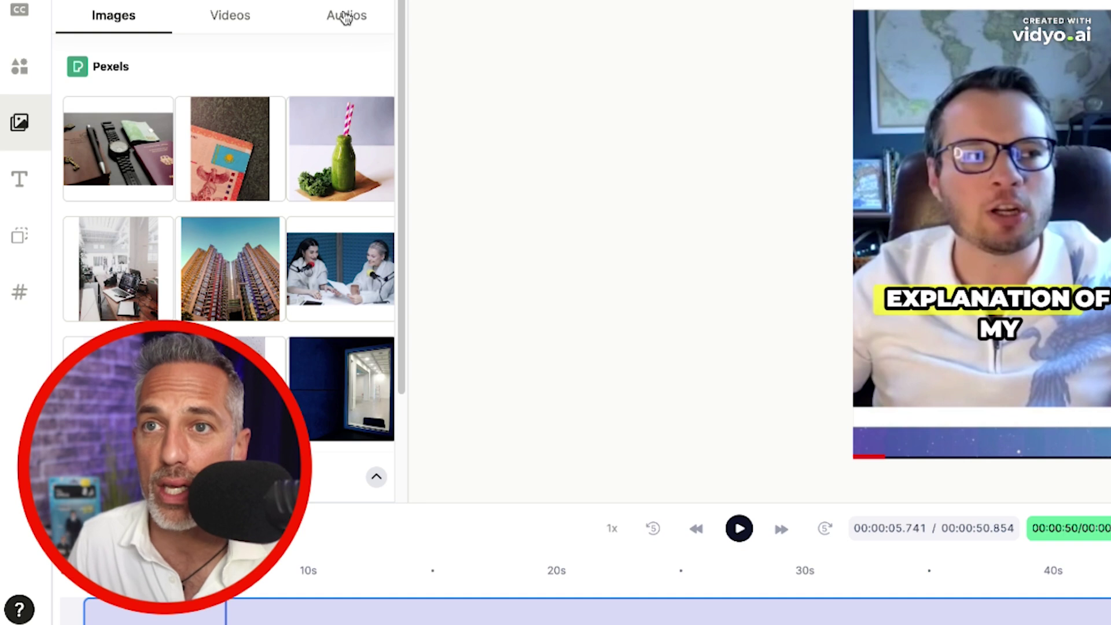
Step: Add the Pexels green drink photo and resize it to fill the video frame
left_click(349, 144)
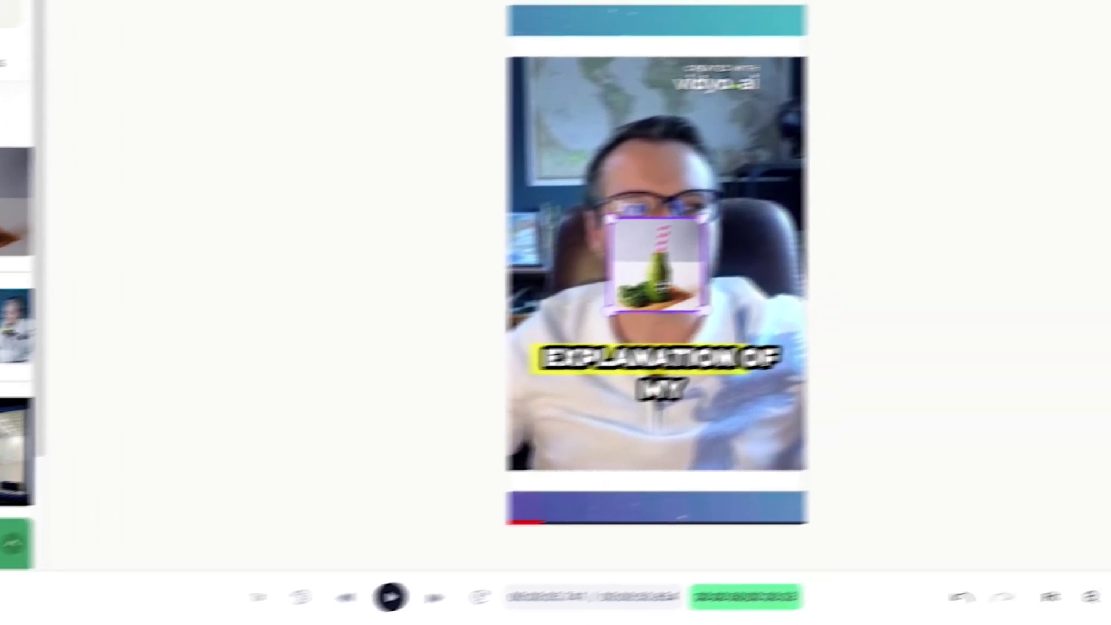
left_click_drag(915, 286, 433, 517)
left_click_drag(478, 452, 930, 2)
left_click_drag(501, 349, 366, 364)
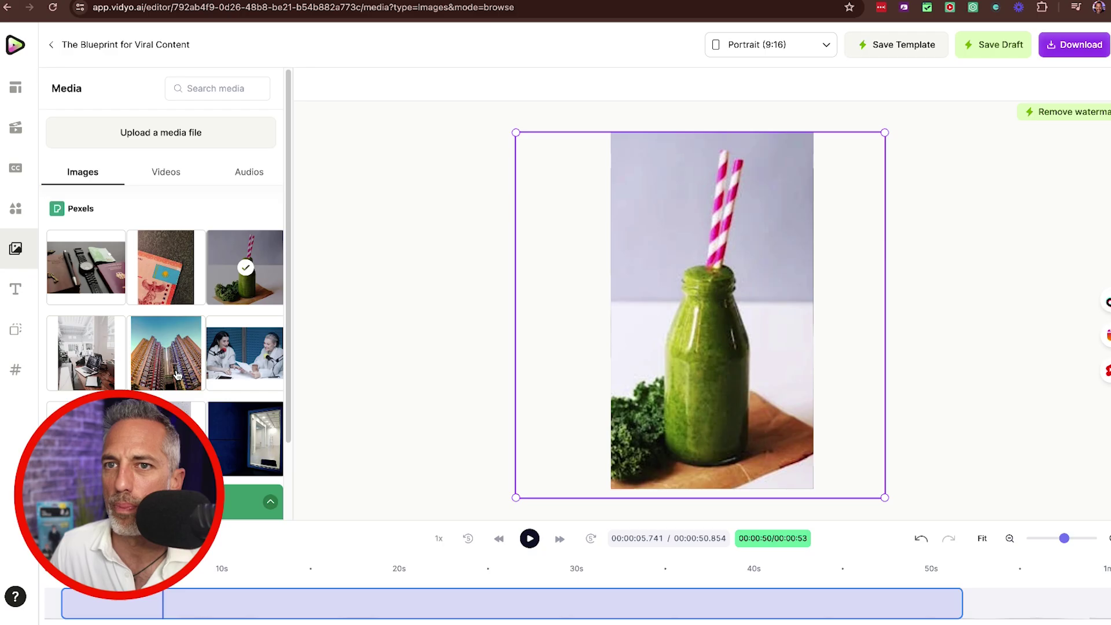
Step: Add the building photo, enlarge it slightly, and place it in the video's top-left corner
left_click(166, 353)
left_click(698, 314)
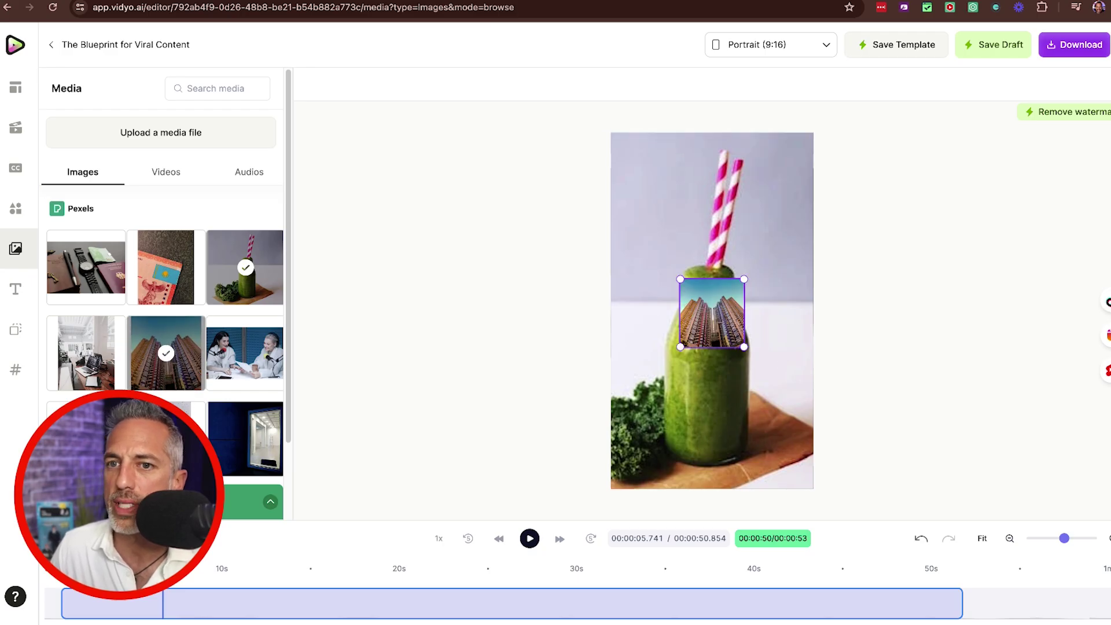
left_click_drag(162, 561, 411, 561)
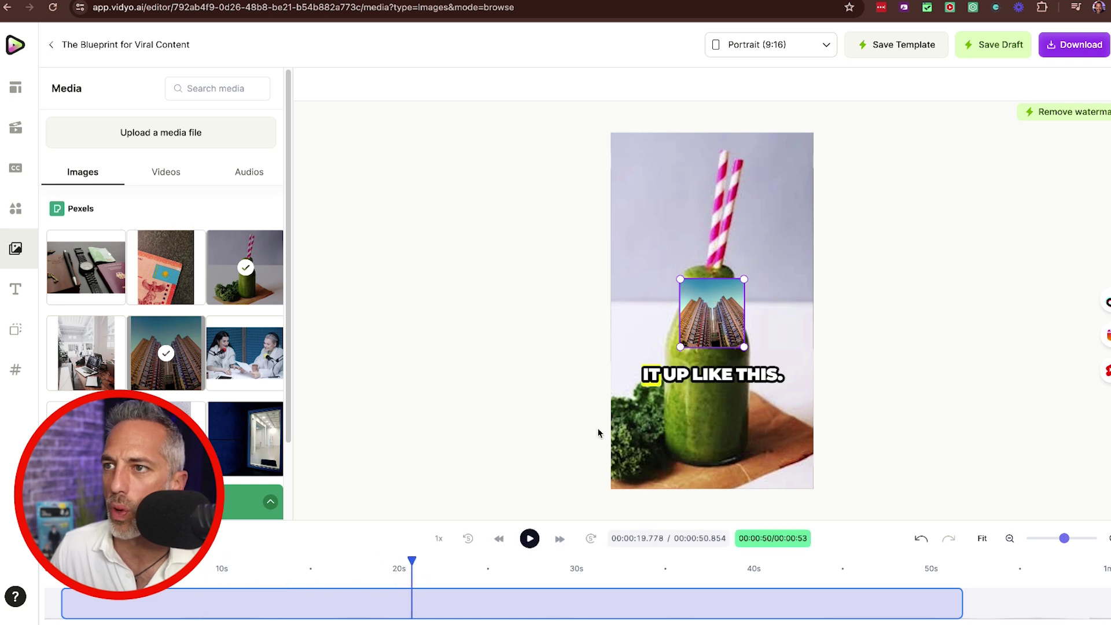
left_click_drag(680, 347, 639, 353)
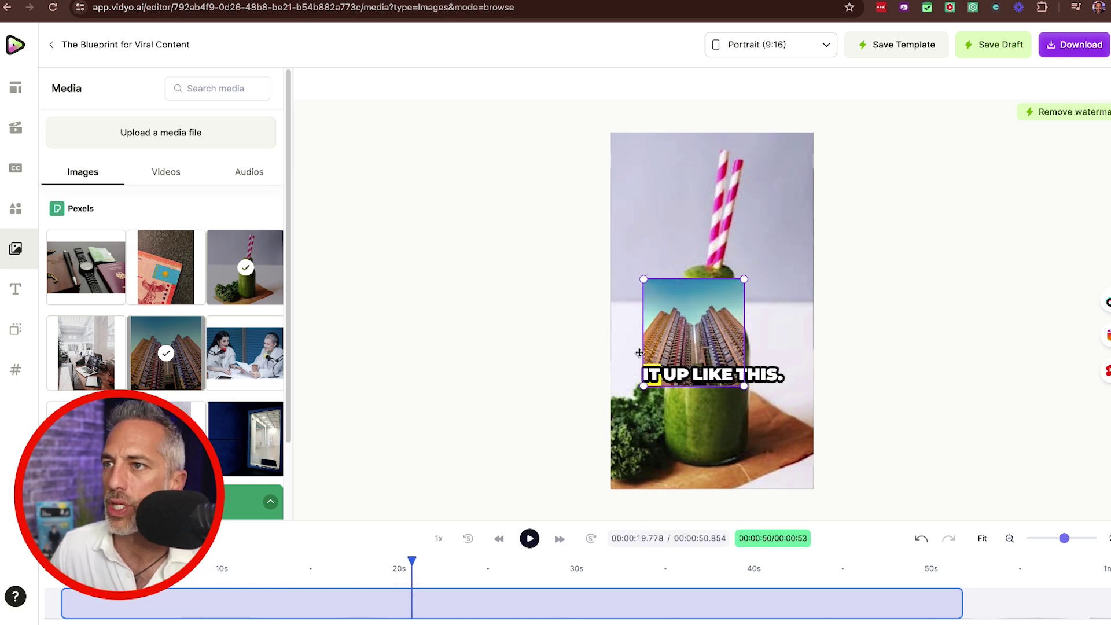
left_click_drag(707, 321, 677, 173)
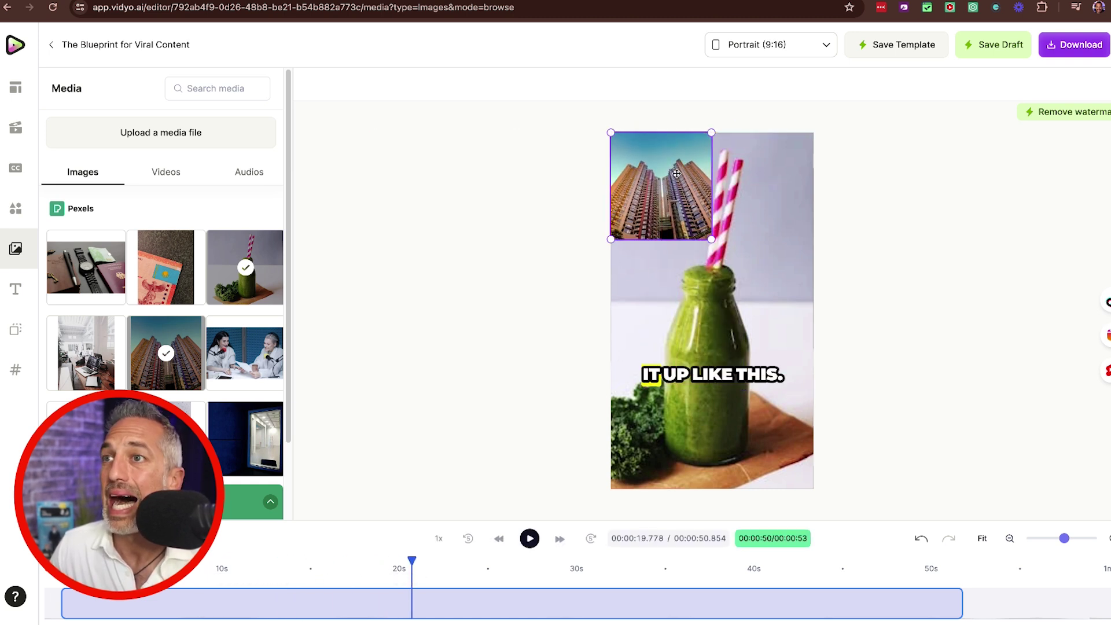
left_click(167, 173)
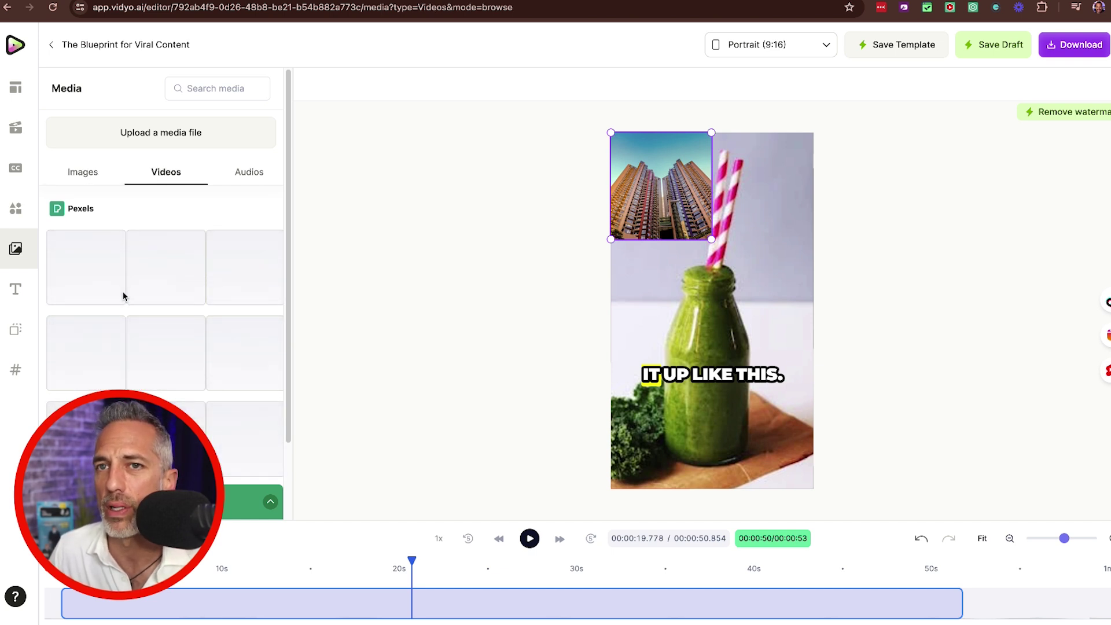
Step: Undo the last edit, drag the drink photo off the video, and move the podcast photo above the speaker's face
key("ctrl+z")
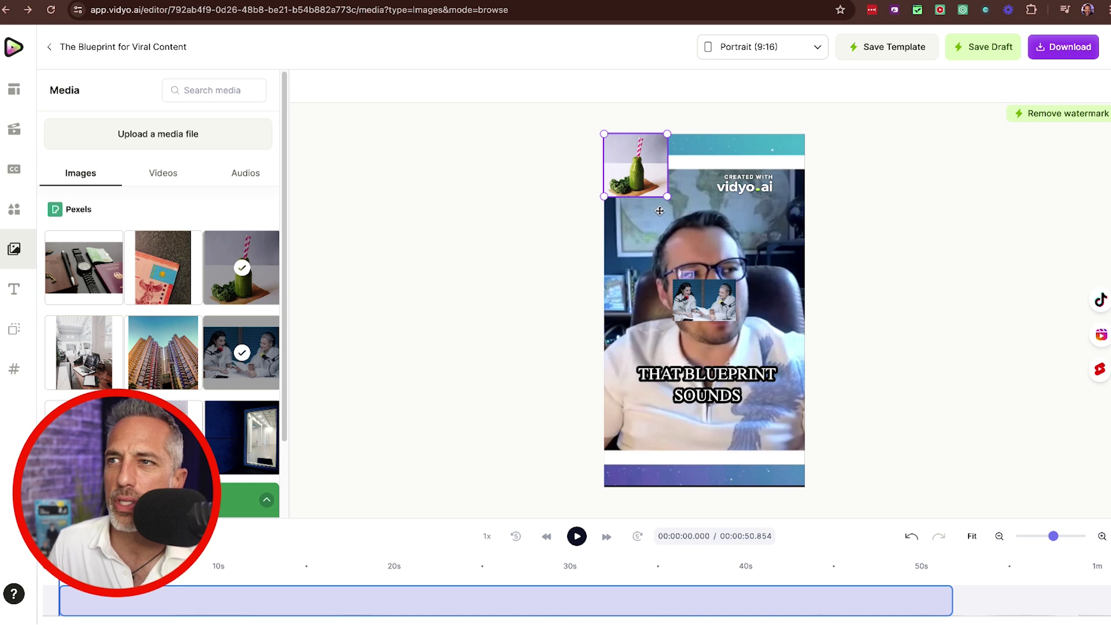
left_click_drag(629, 161, 332, 441)
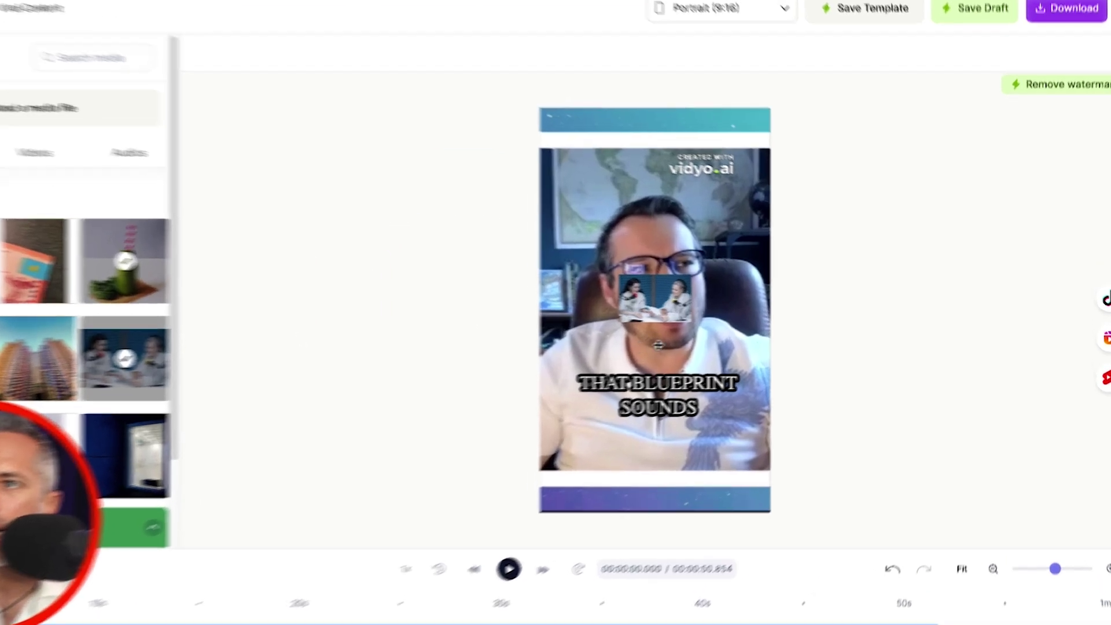
left_click(704, 300)
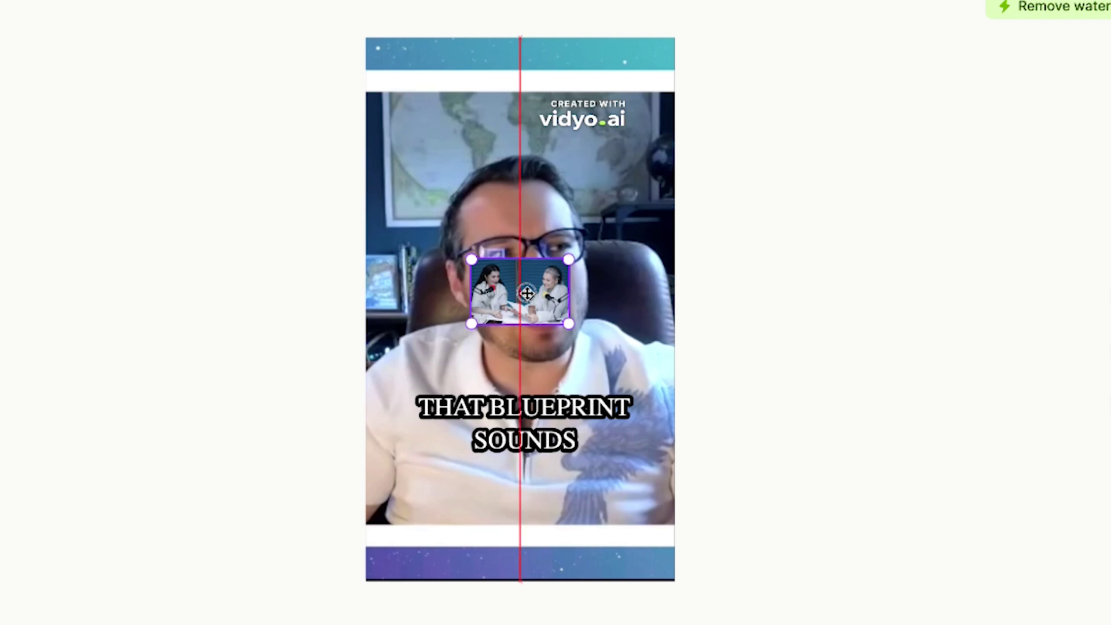
left_click_drag(527, 294, 492, 201)
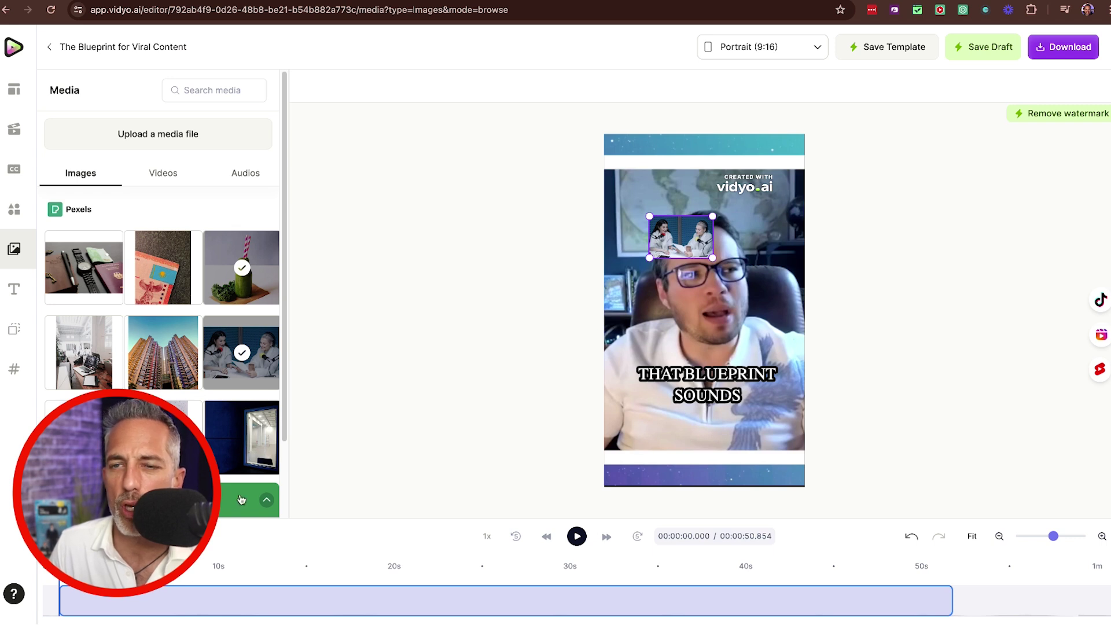
Step: Delete the podcast and drink images from the B-roll list so none remain
left_click(268, 501)
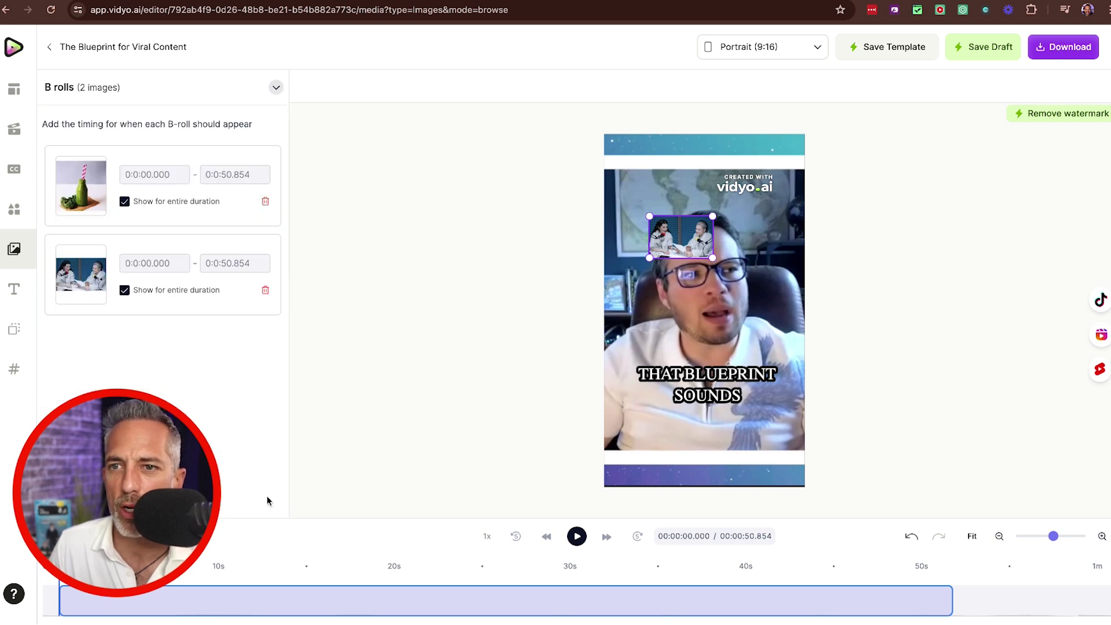
left_click(265, 291)
left_click(265, 204)
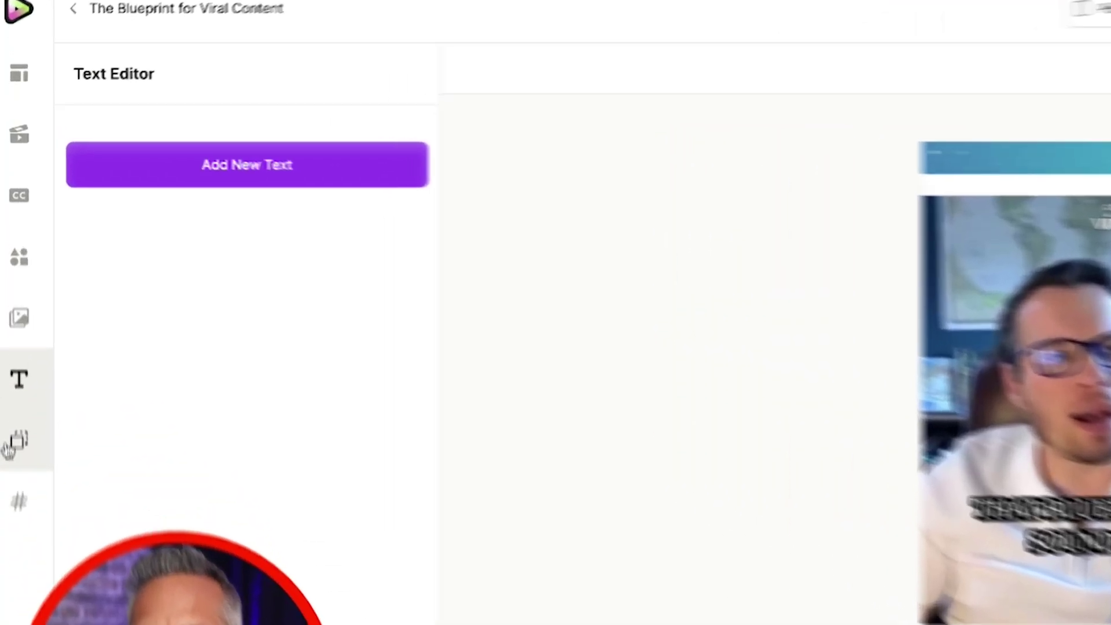
Step: Check the background settings, then open the AI Description panel for the Blueprint short
left_click(15, 328)
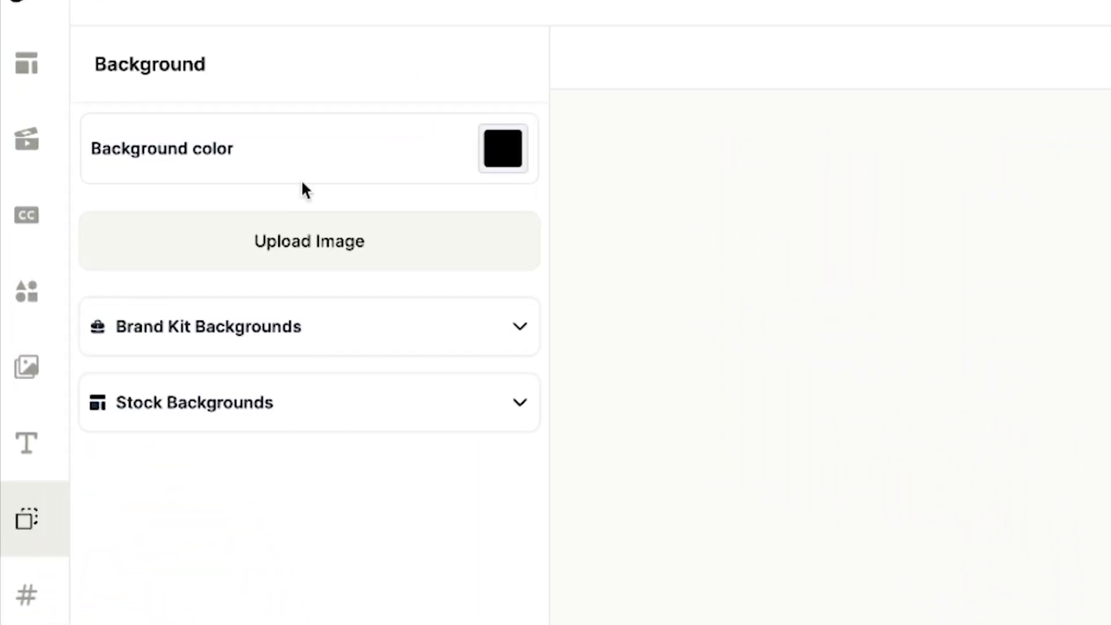
left_click(26, 593)
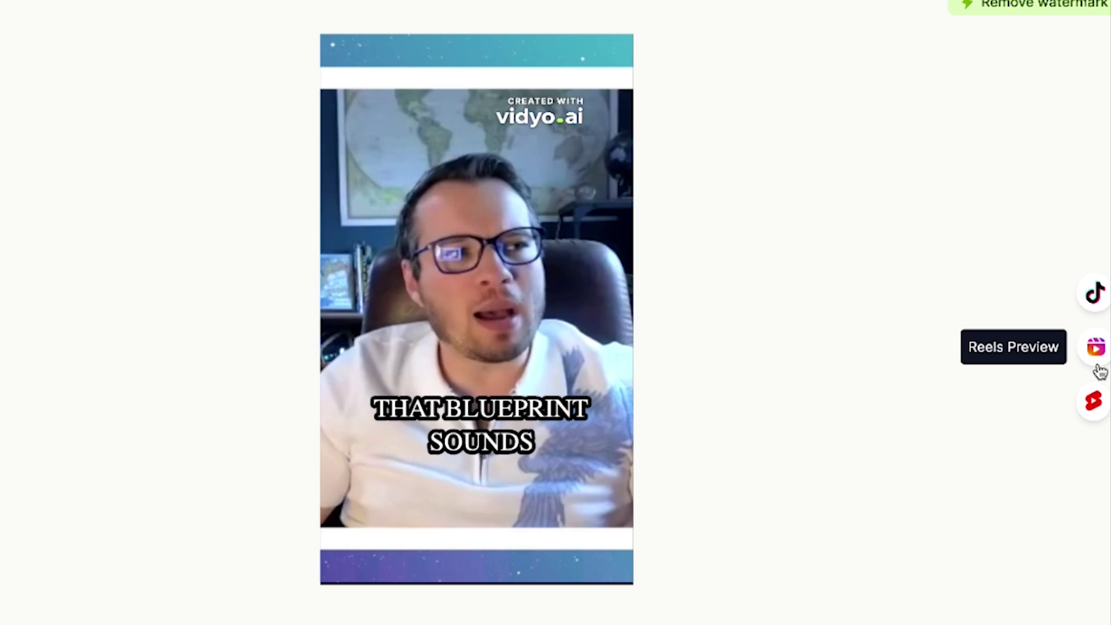
Step: Preview the Blueprint short as TikTok, then Instagram Reels, then YouTube Shorts
left_click(1096, 293)
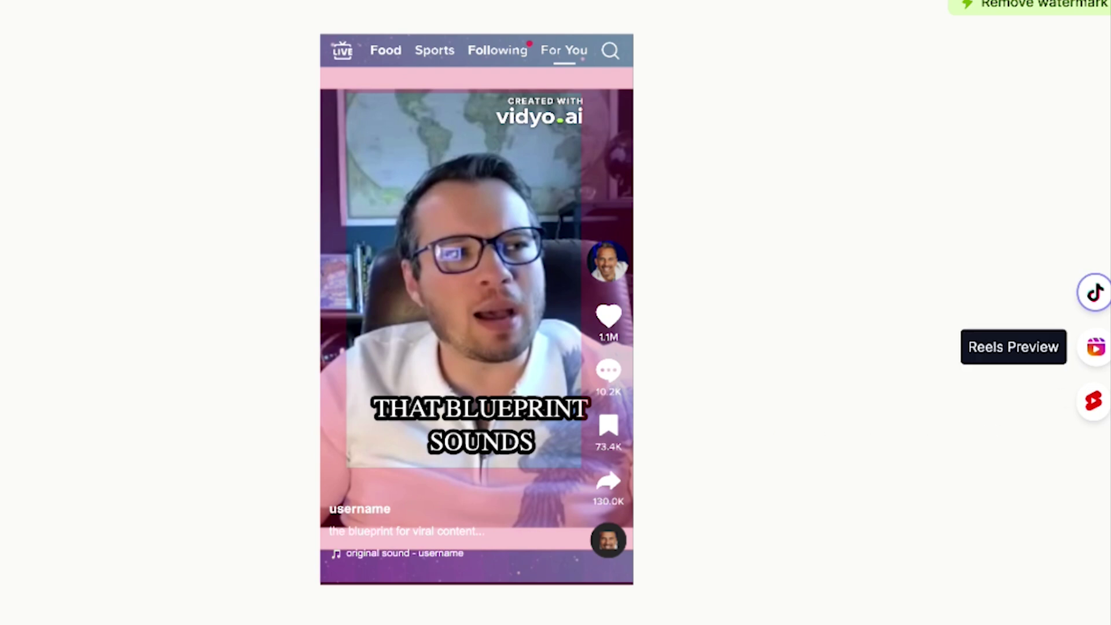
left_click(1094, 349)
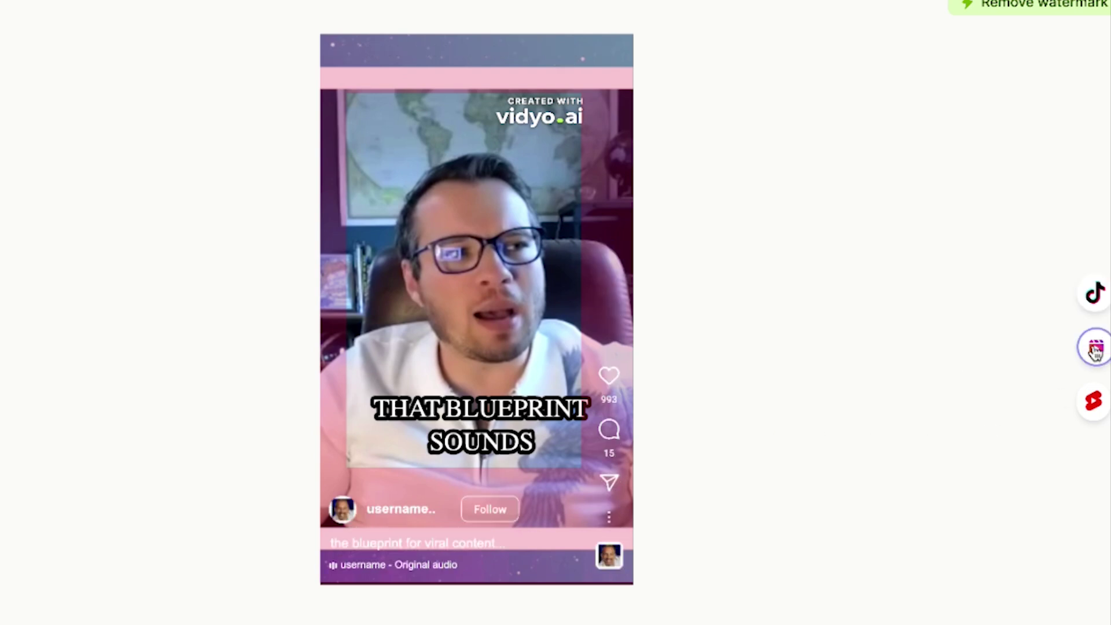
left_click(1094, 404)
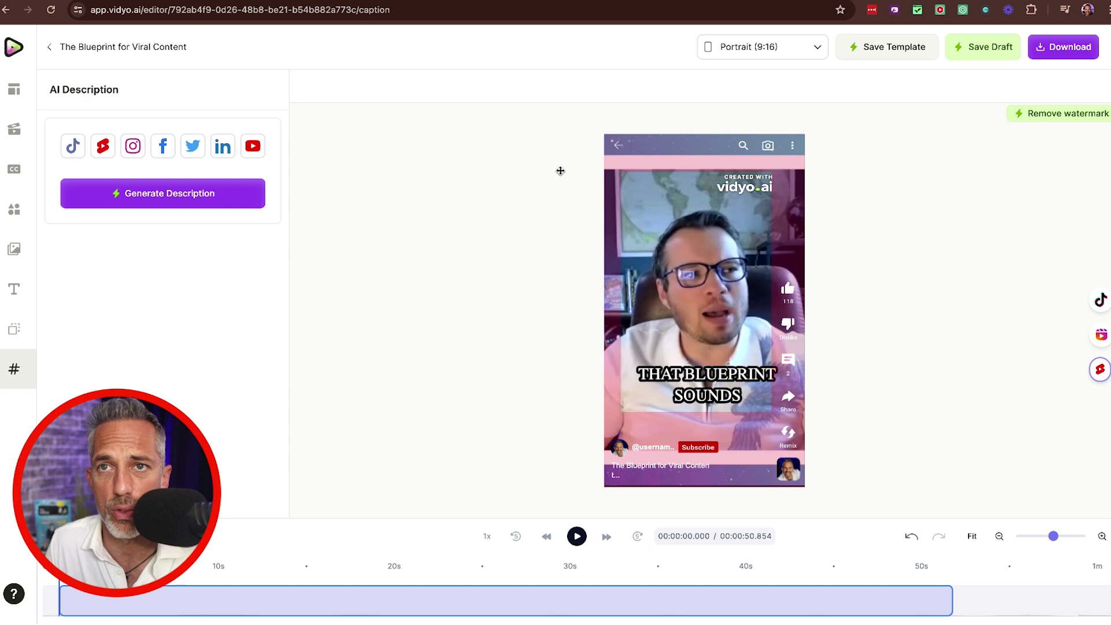
Step: Try Generate Description, bringing up the Upgrade dialog with Essential at USD 30/mo and Growth at USD 42/mo
left_click(142, 196)
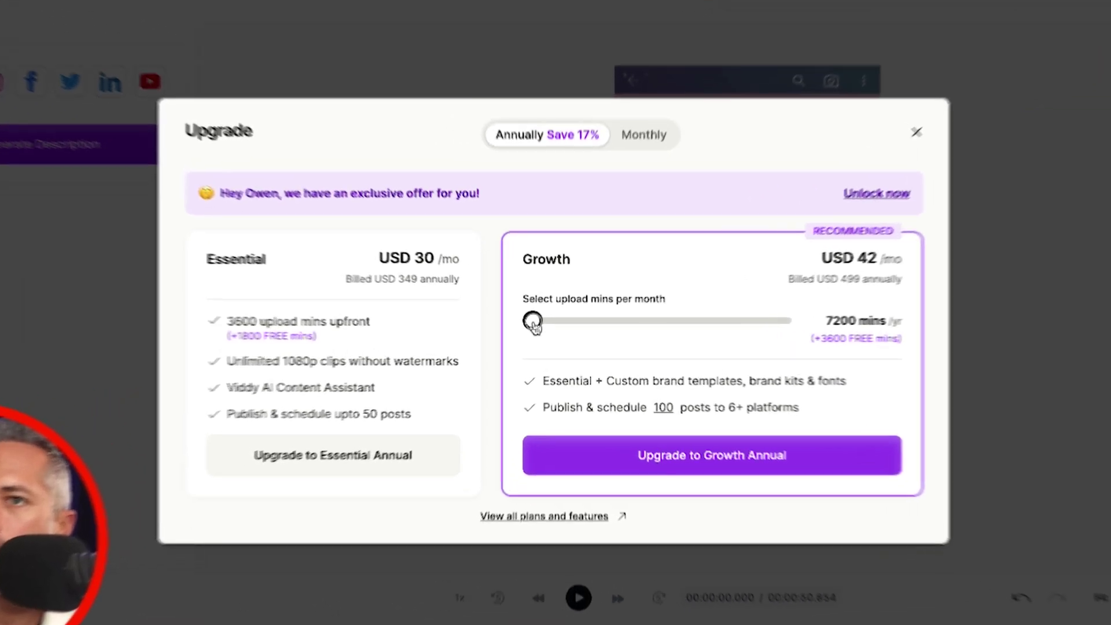
left_click_drag(550, 327, 677, 319)
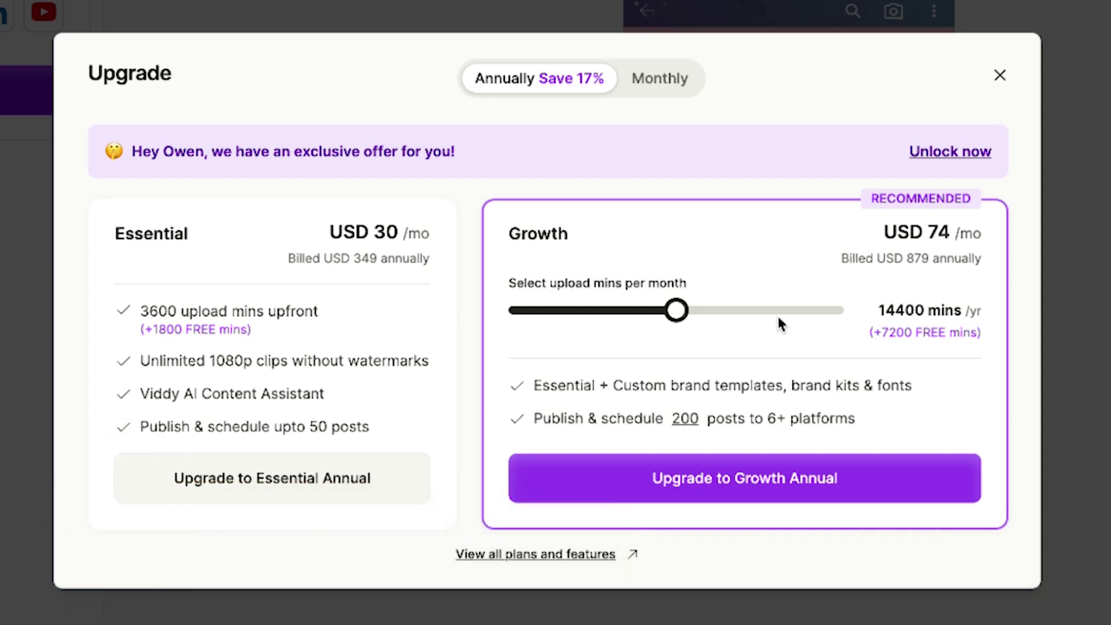
left_click_drag(601, 312, 546, 318)
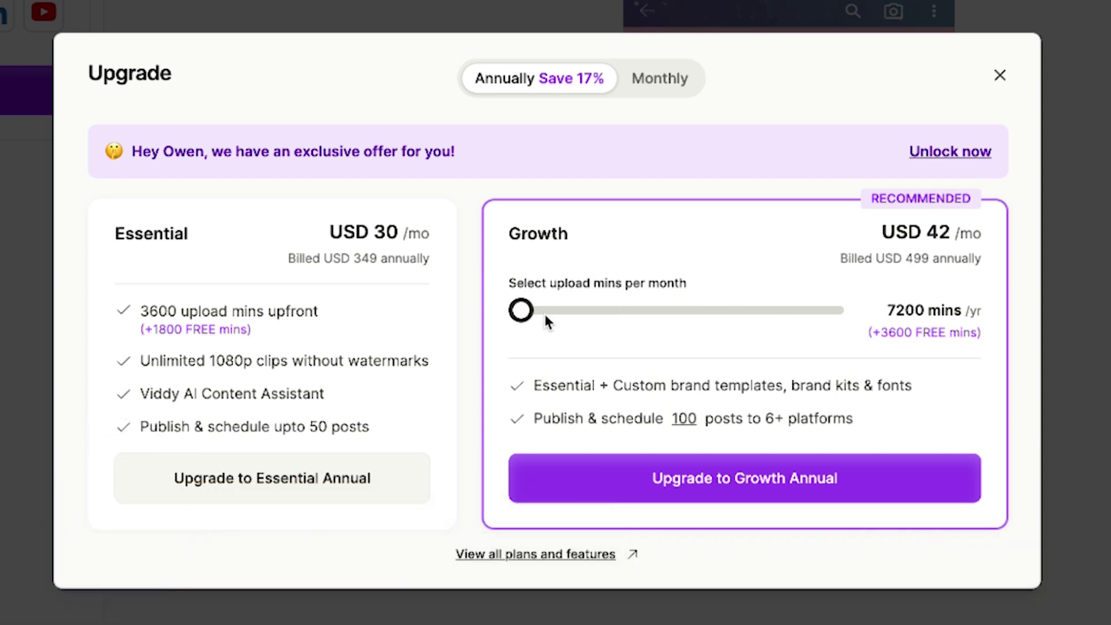